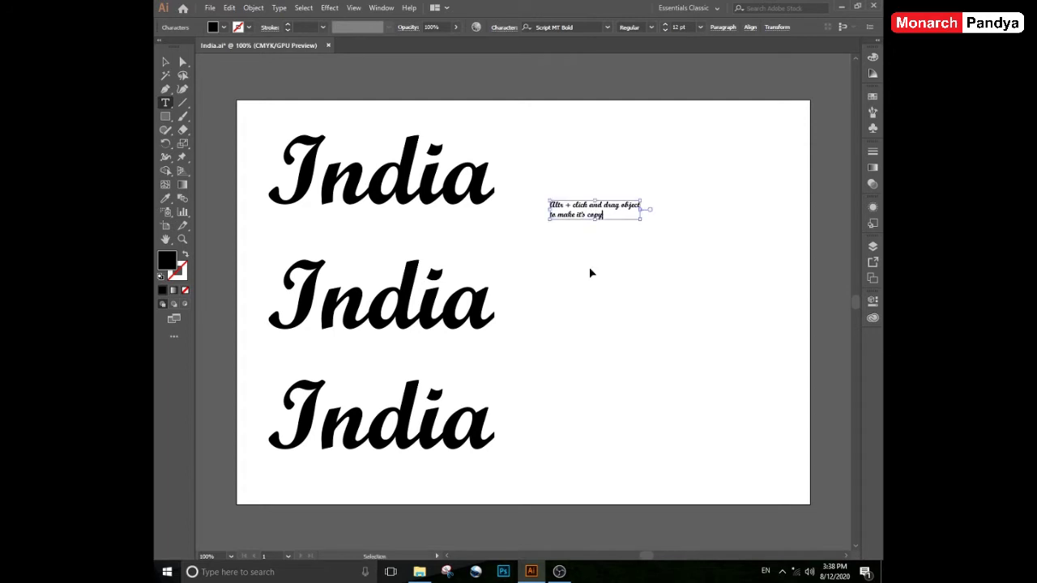
Enlarge the copying-tip note beside the India words to about 31 pt and set its font to Arial.
left_click_drag(641, 210, 791, 233)
left_click_drag(674, 201, 648, 235)
left_click(559, 27)
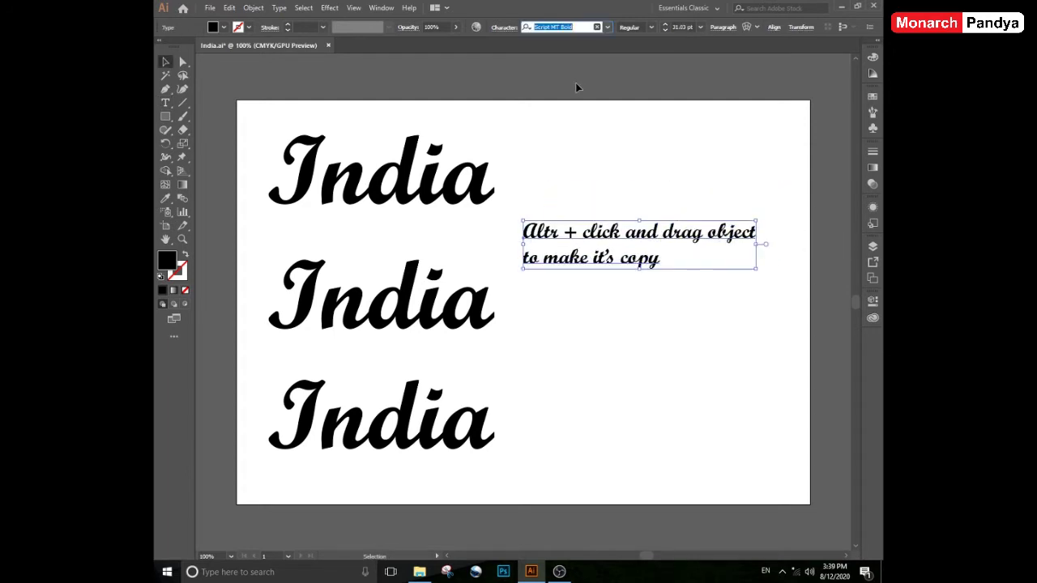
type("arial")
key("Return")
left_click(621, 304)
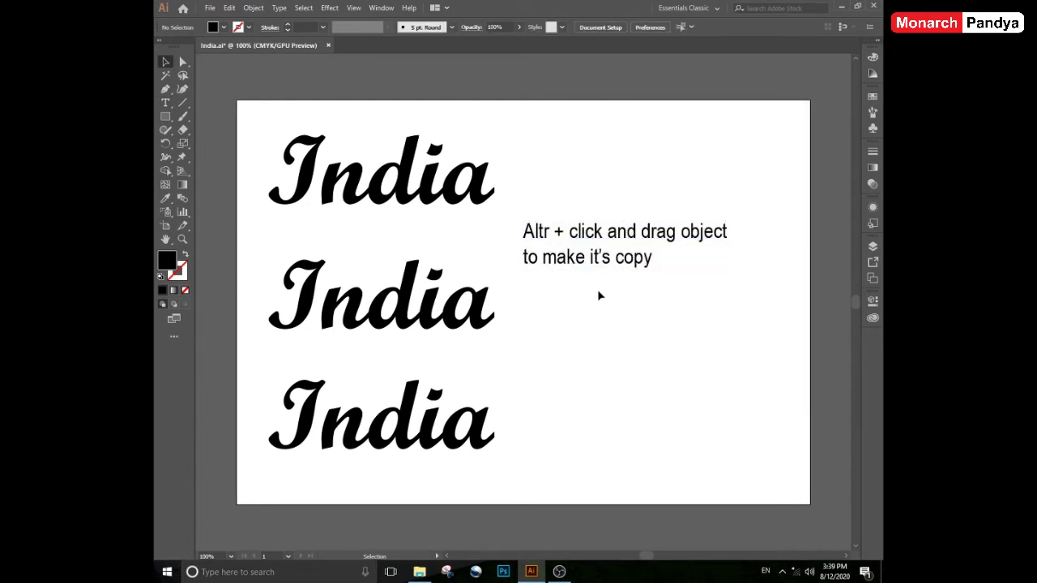
Delete the copying-tip note beside the India words.
left_click_drag(611, 239, 567, 226)
key("Delete")
Set the middle India word's font to Samarkan.
left_click_drag(479, 302, 443, 378)
key("ctrl+z")
left_click(567, 26)
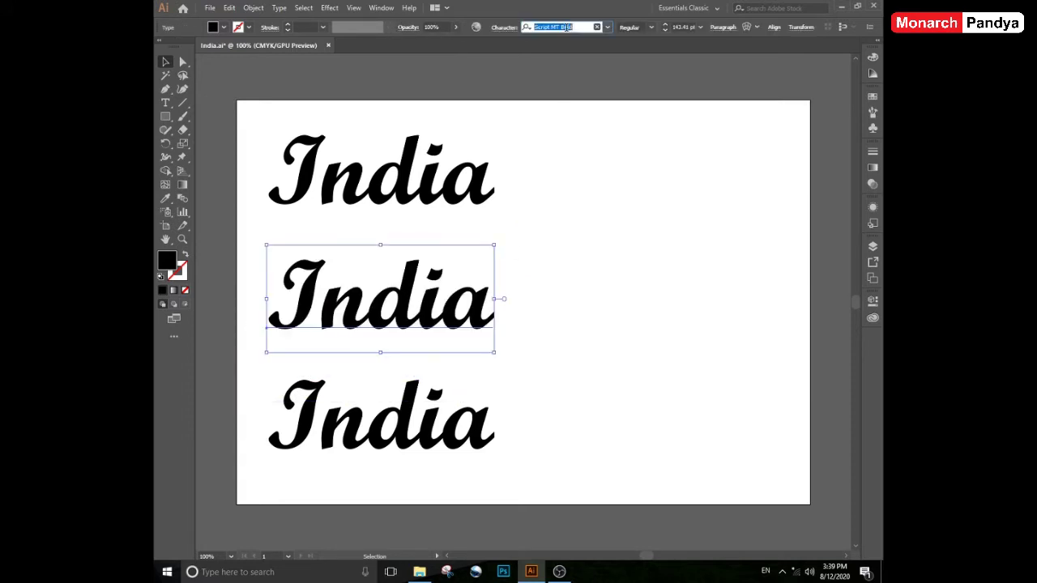
left_click(607, 27)
left_click(624, 154)
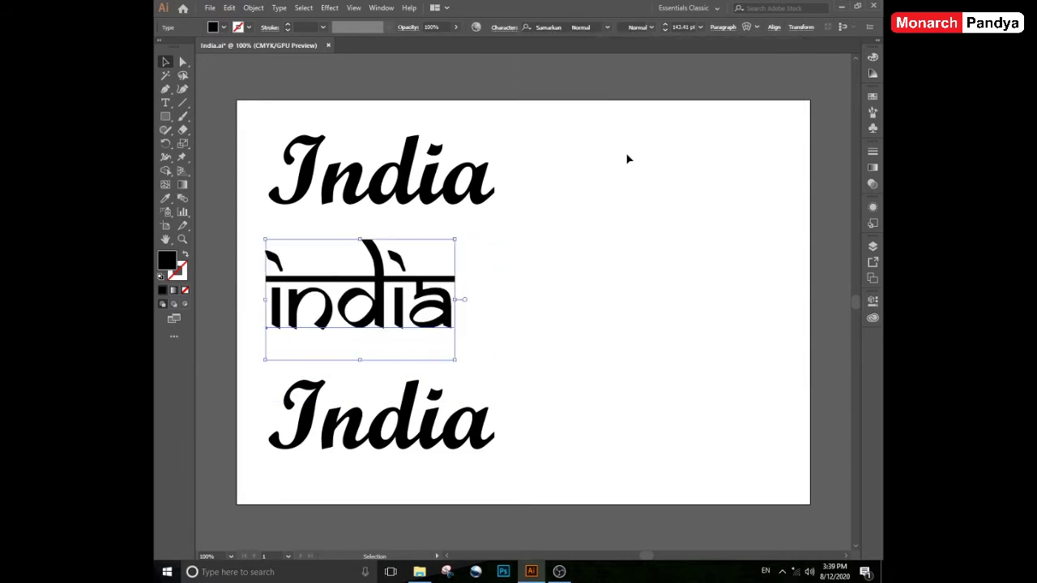
Set the bottom India word's font to Algerian.
left_click(450, 454)
left_click(607, 28)
scroll(632, 243, "down", 2)
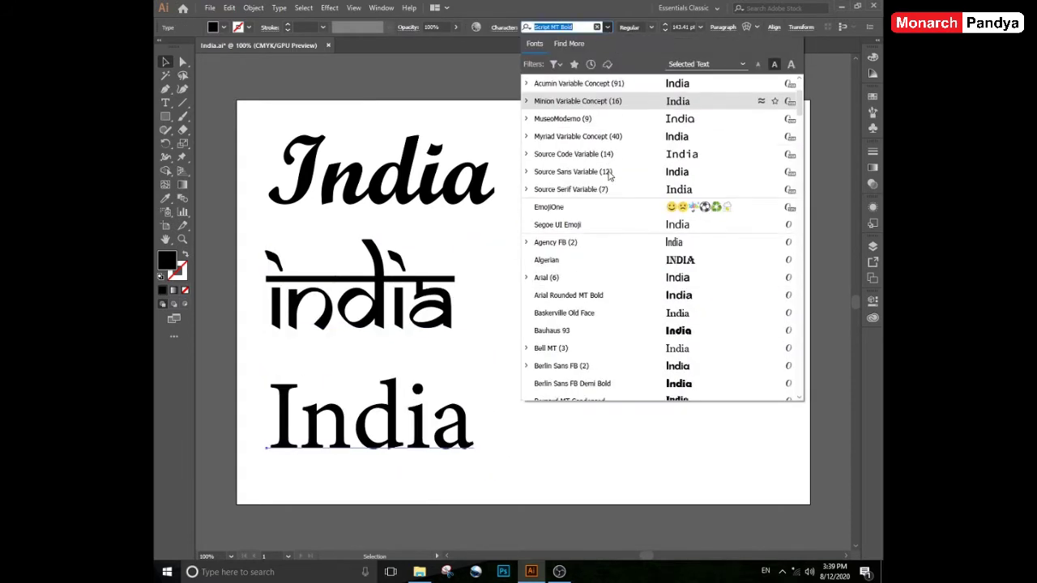
left_click(633, 260)
left_click(616, 280)
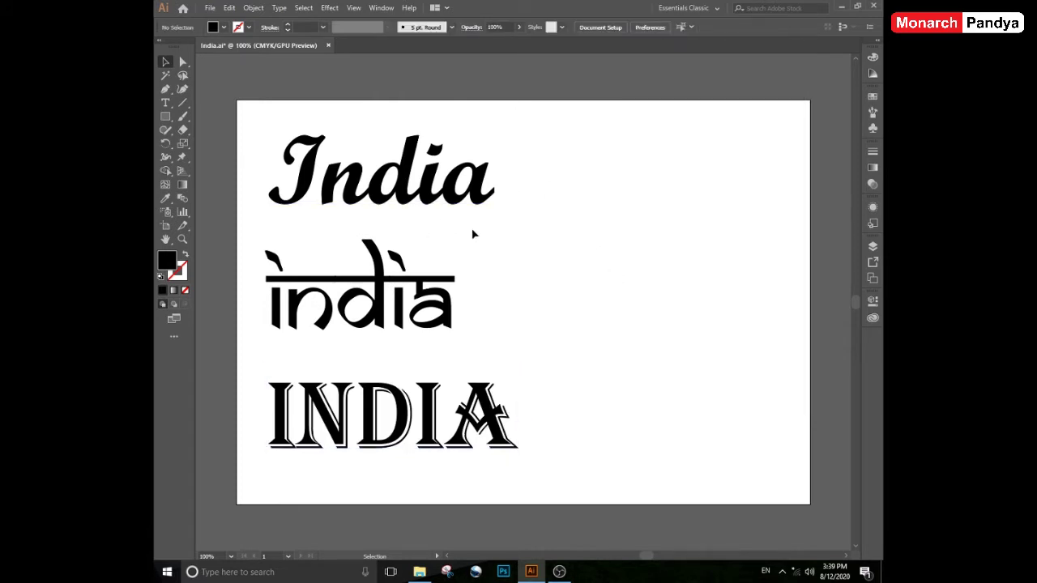
Delete the top and bottom India words and scale the centred Samarkan word to about 194 pt.
left_click(380, 171)
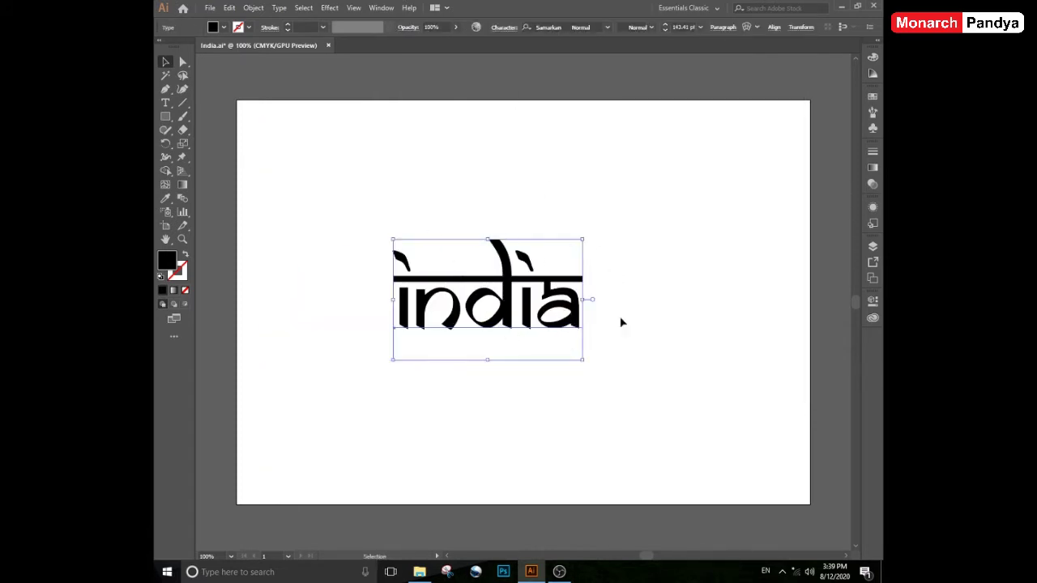
left_click_drag(592, 299, 660, 299)
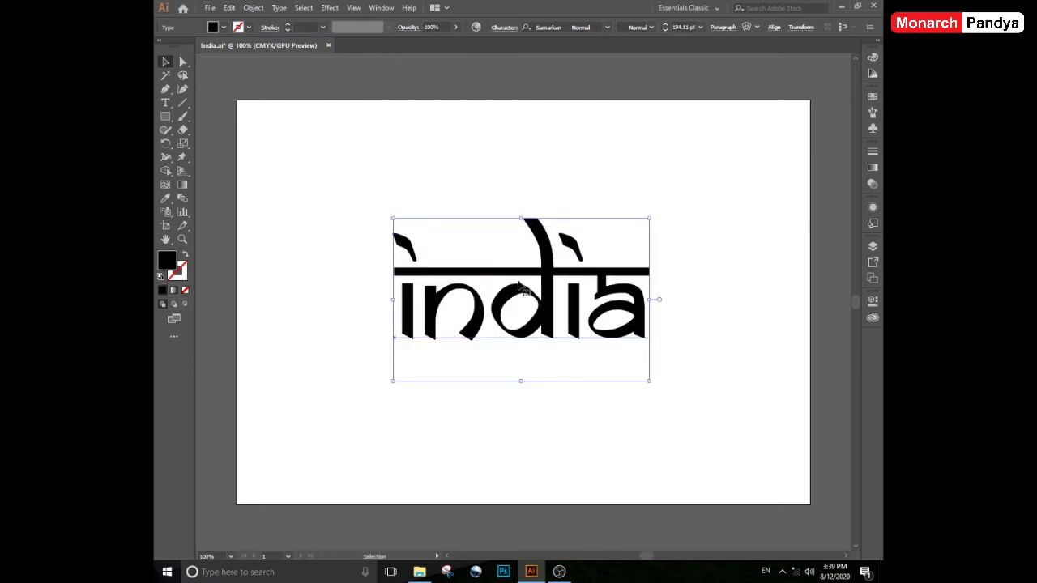
Convert the Samarkan word to outlines and unite its overlapping letters with Pathfinder.
right_click(433, 292)
left_click(520, 372)
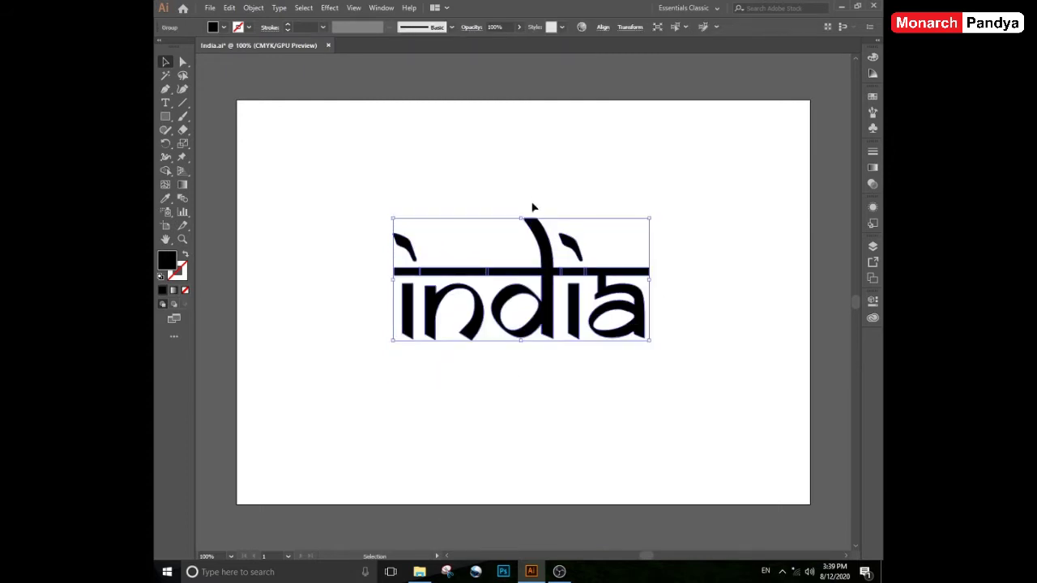
left_click(381, 8)
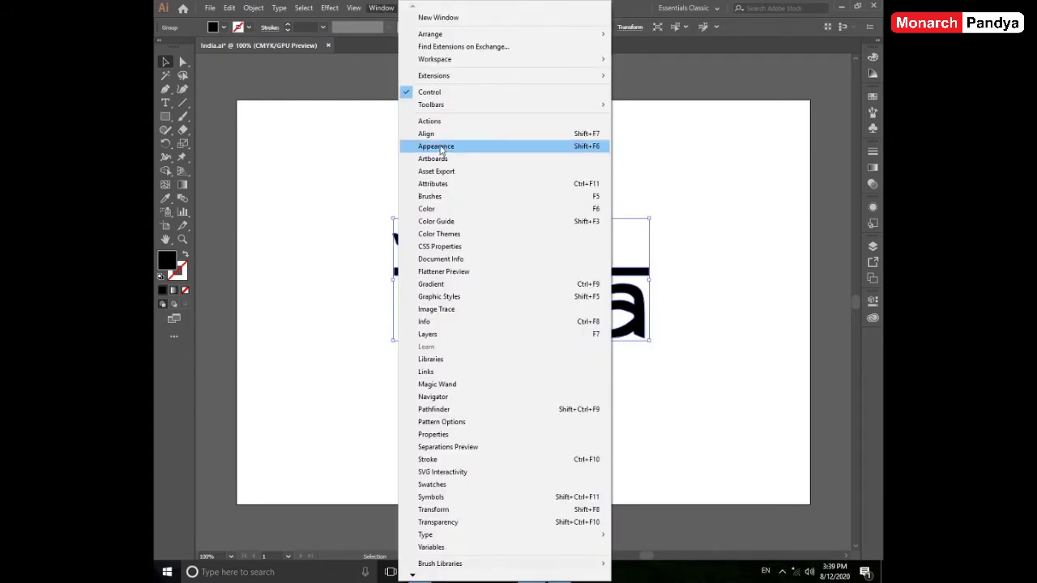
left_click(509, 411)
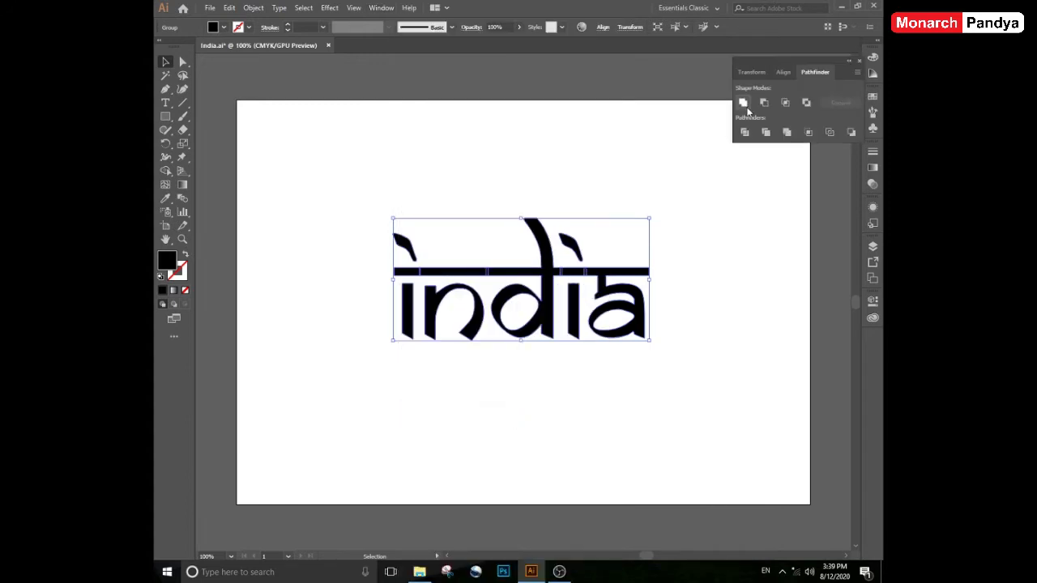
left_click(743, 102)
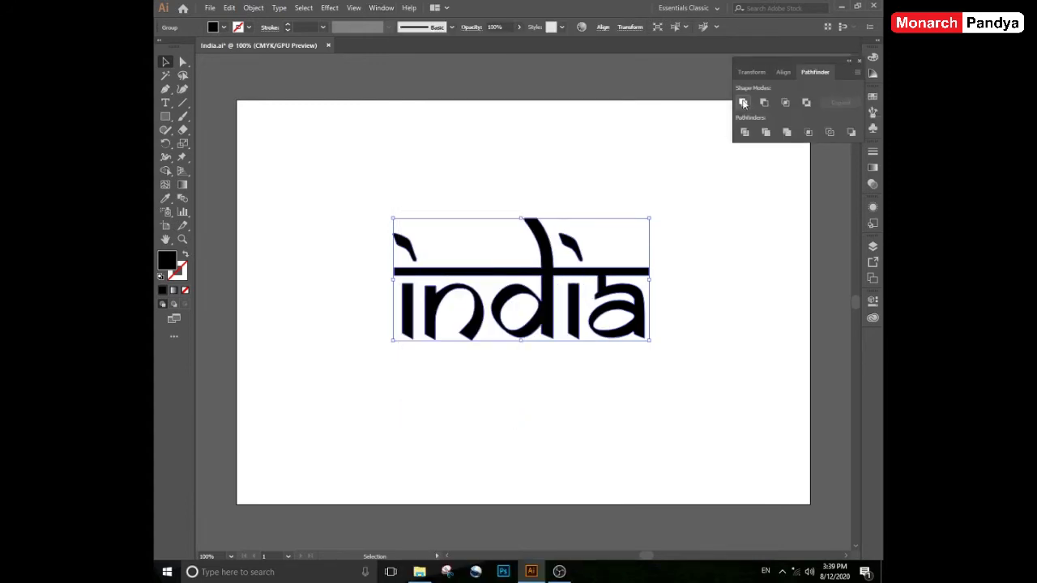
left_click(860, 61)
left_click(689, 173)
Add the text note "Press altr and move mouse wheel to zoom in and zoom out" below the word on two lines.
scroll(557, 213, "up", 1)
left_click_drag(576, 191, 580, 119)
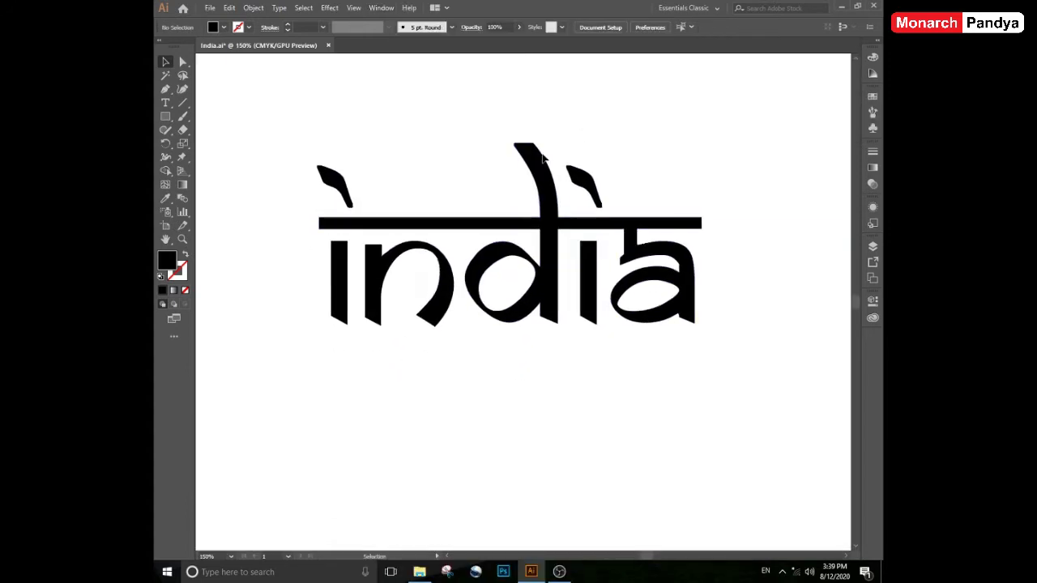
scroll(543, 158, "down", 1)
key("t")
left_click(347, 337)
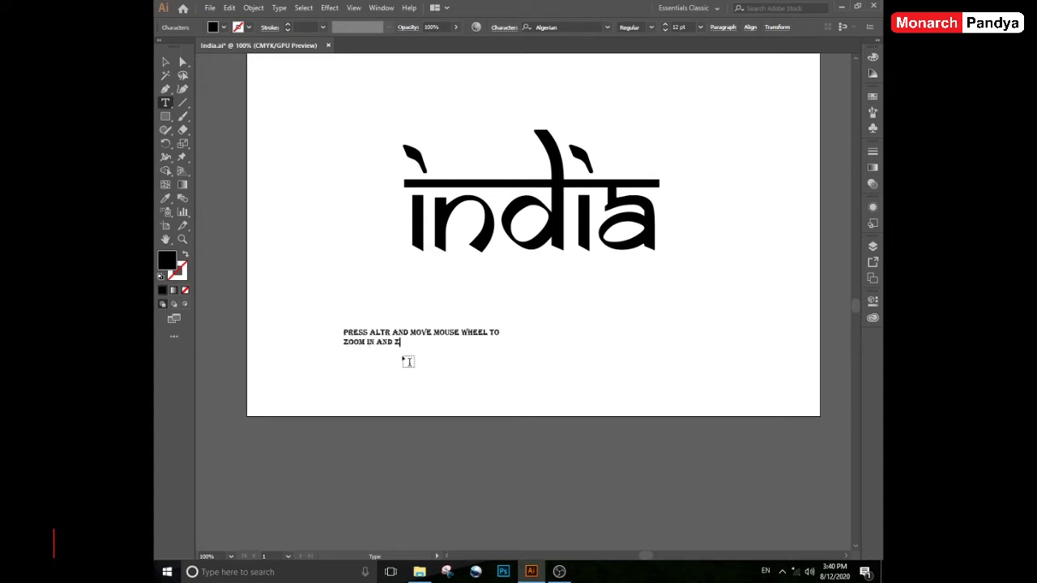
type("UT")
key("Escape")
Enlarge the zoom-tip note to about 32 pt and set its font to Arial.
left_click_drag(501, 347, 748, 365)
left_click(564, 27)
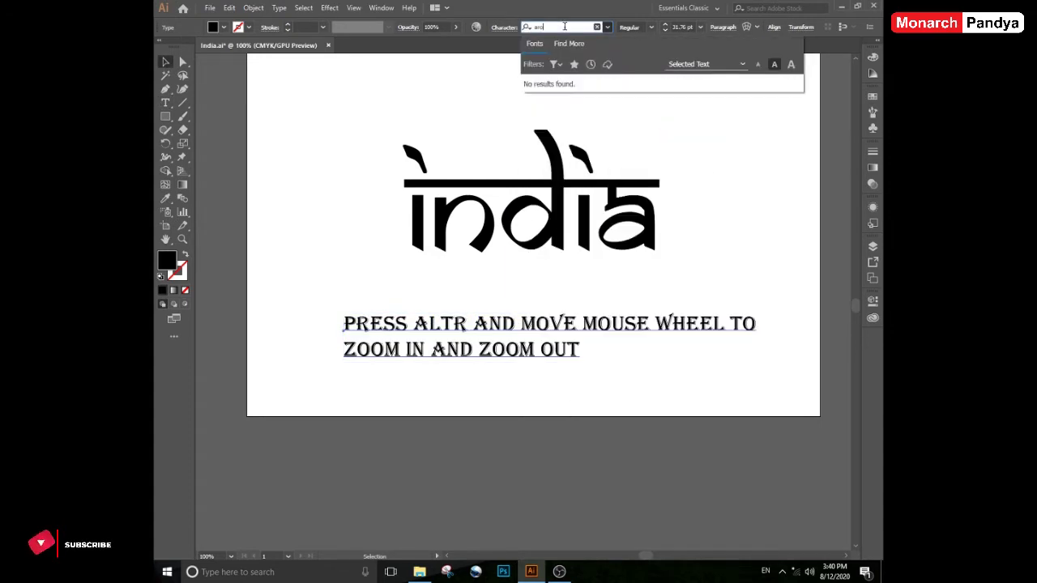
type("ari")
key("Return")
left_click(478, 284)
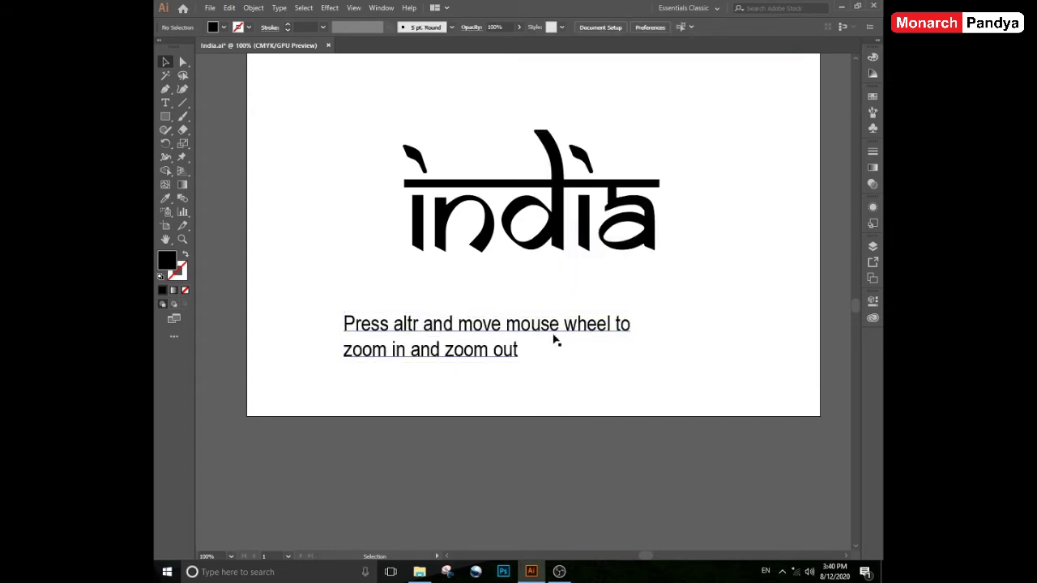
Delete the zoom-tip note below the word.
left_click(470, 317)
key("Delete")
Draw an S-shaped curve above the word's first letters with the Pen tool, its ends about 60 mm apart, and lengthen its start handle.
scroll(493, 296, "up", 2)
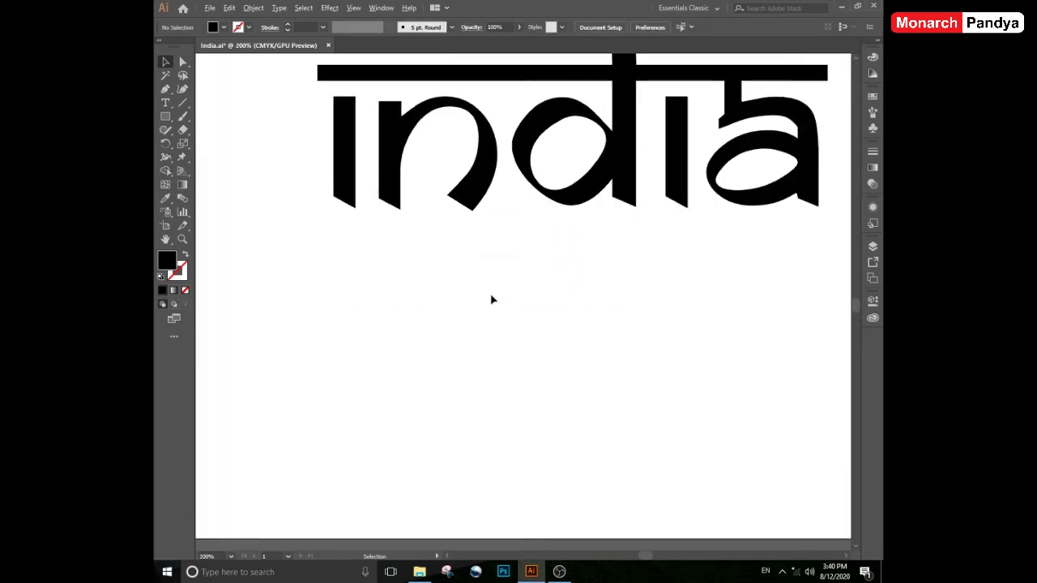
scroll(490, 300, "down", 1)
key("ctrl+0")
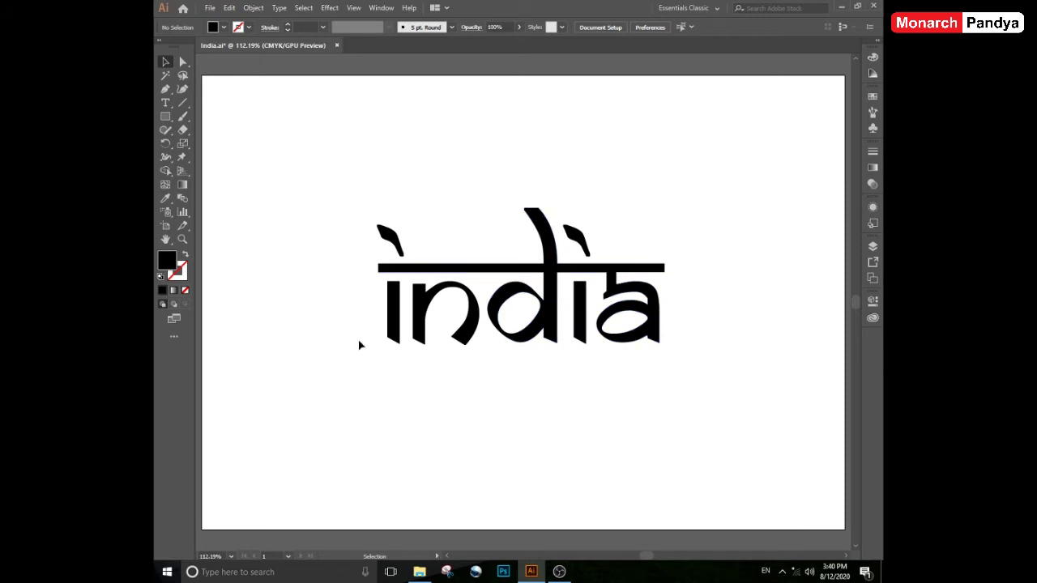
left_click_drag(464, 270, 457, 334)
left_click(286, 185)
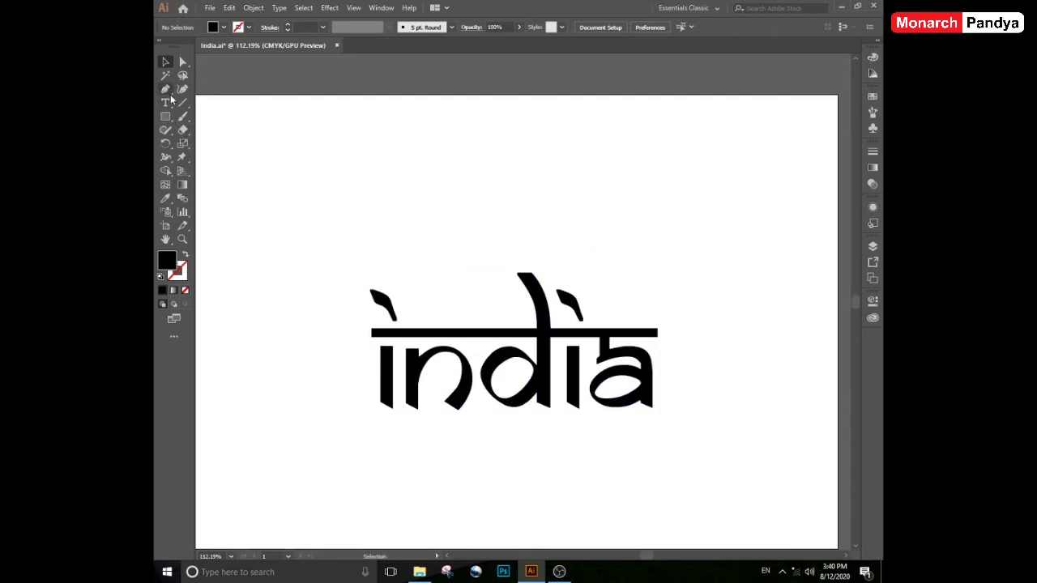
left_click(166, 89)
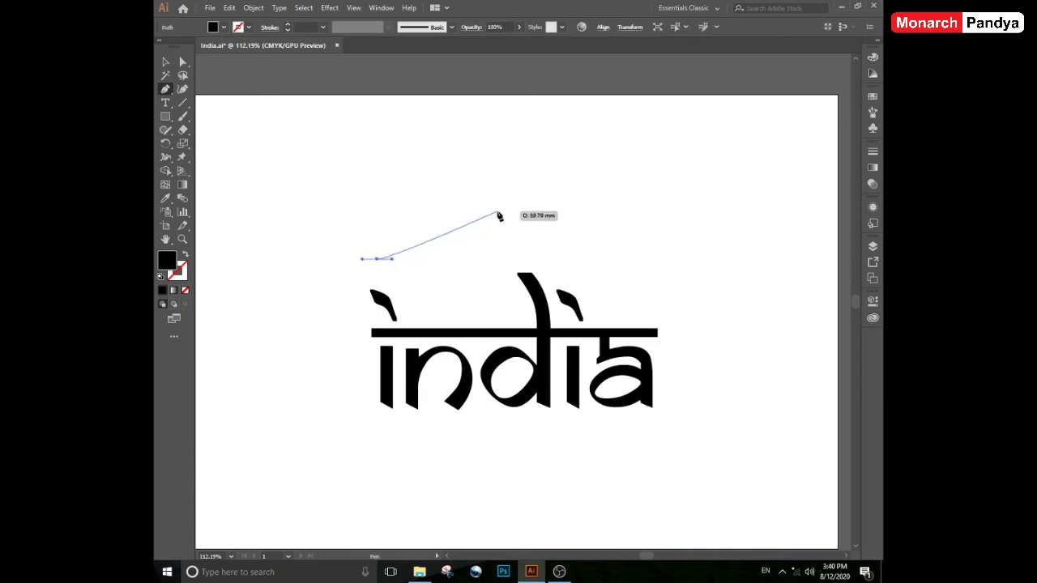
left_click_drag(497, 211, 551, 216)
key("a")
left_click_drag(393, 259, 428, 261)
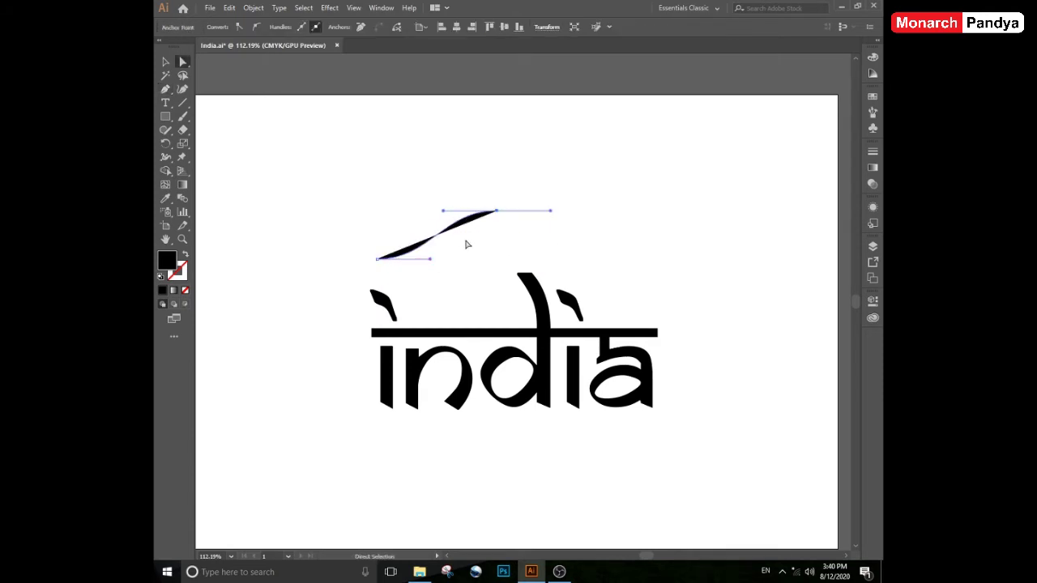
Swap the curve's fill and stroke so it has a black outline, and apply the elliptical width profile tapered at both ends.
key("shift+x")
key("v")
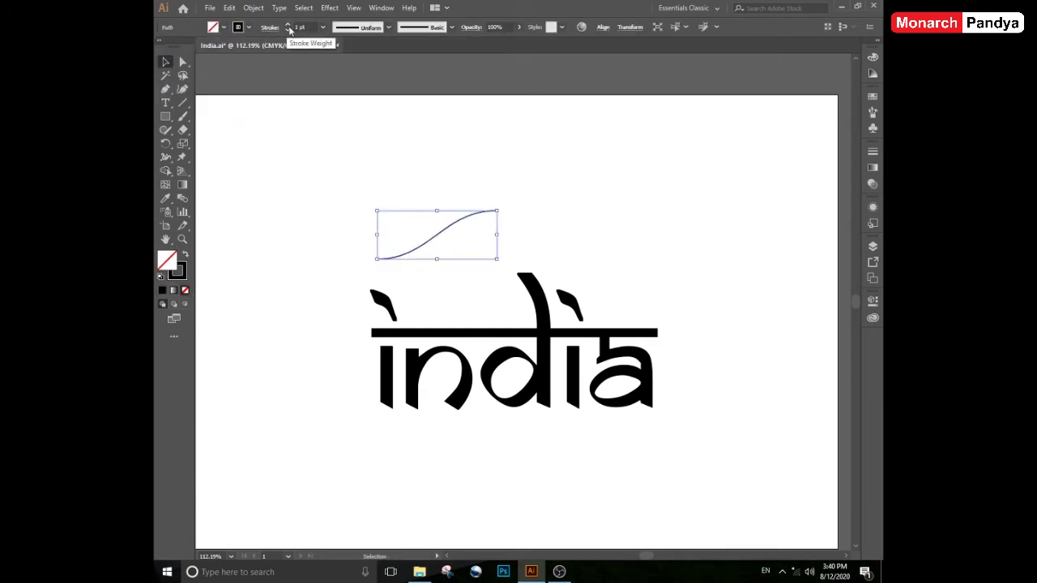
left_click(388, 27)
left_click(345, 67)
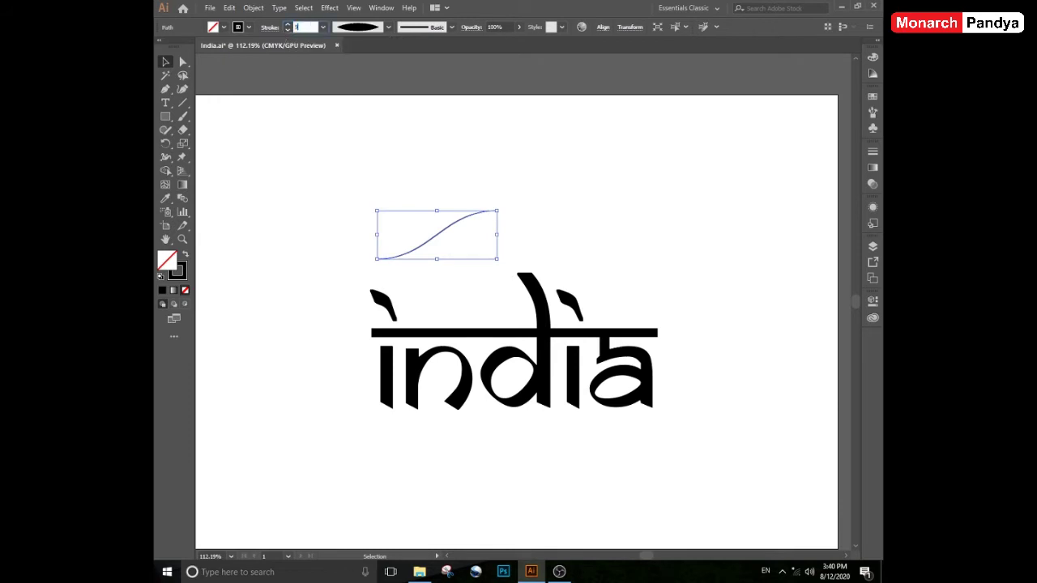
Set the tapered curve's stroke weight to 32 pt.
type("9")
key("Return")
type("18")
key("Return")
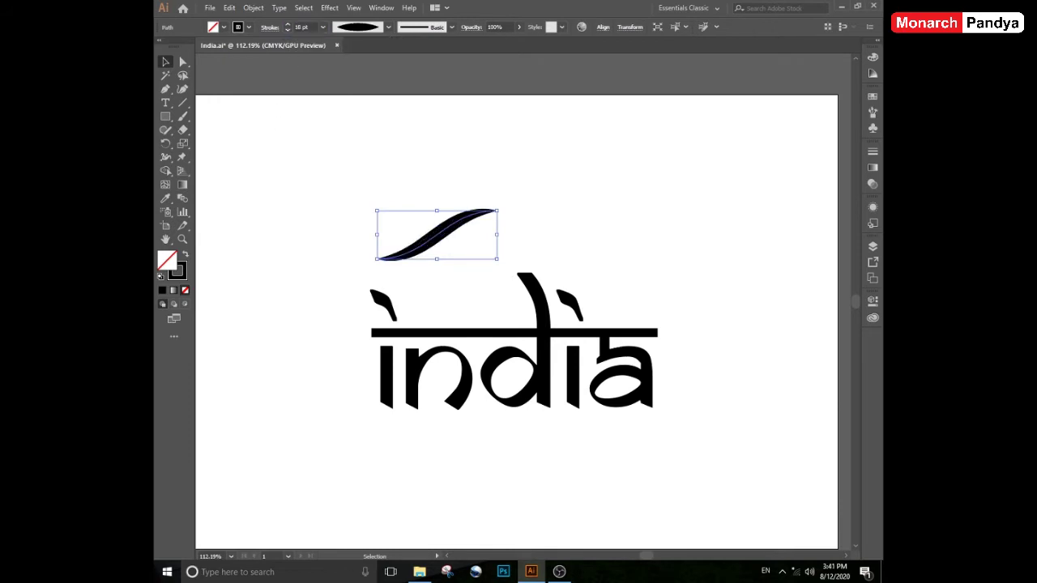
type("32")
key("Return")
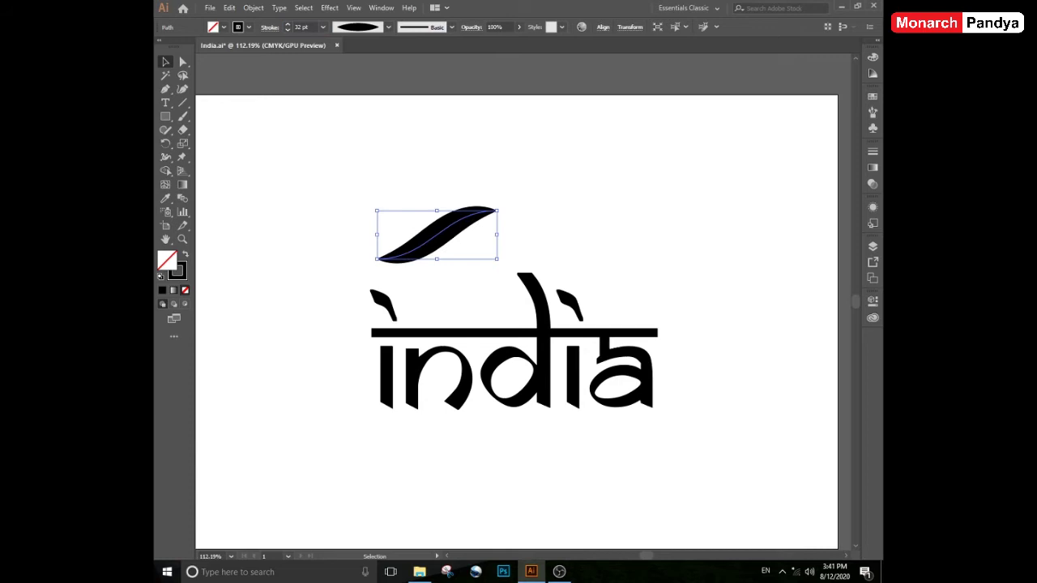
left_click(468, 170)
Duplicate the tapered curve and place the copy below and to the right of the original, leaving a diagonal gap.
left_click_drag(456, 228, 512, 239)
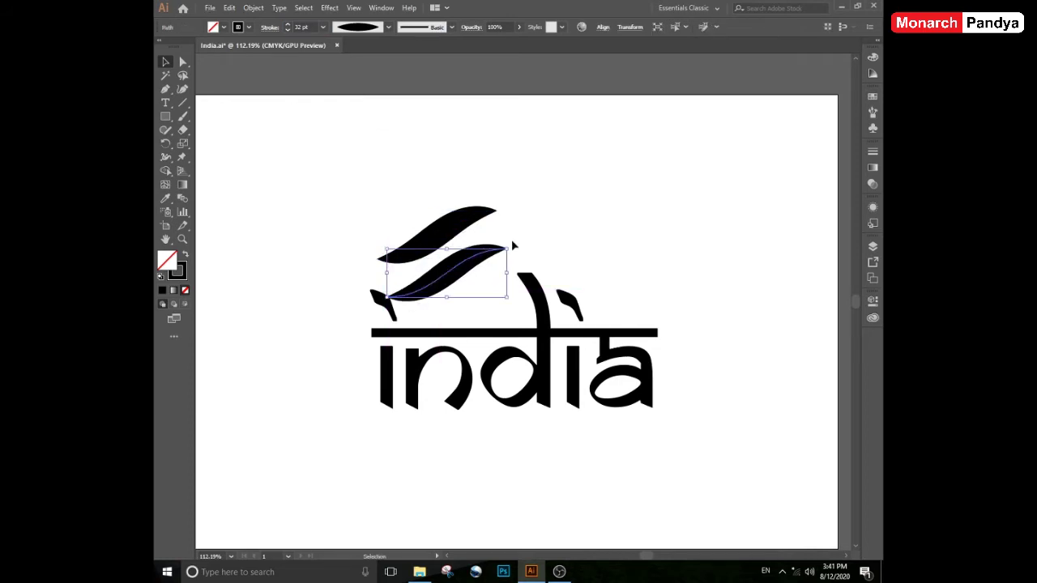
key("shift+Down")
key("shift+Down")
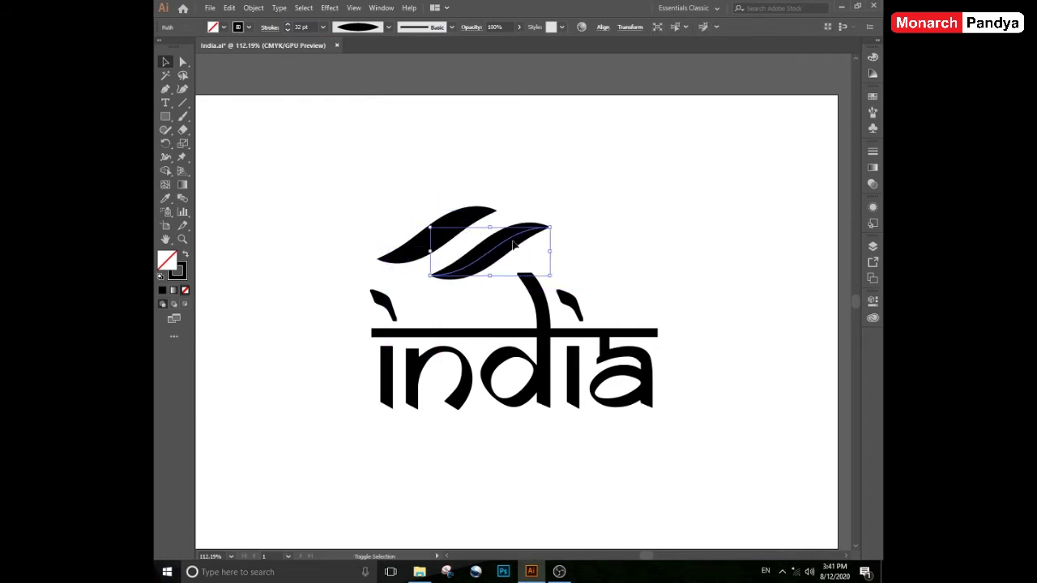
Move both tapered curves together down and slightly left, so they sit just above the word and line up with its left edge.
left_click(490, 215, "shift")
key("shift+Left")
key("shift+Left")
key("shift+Down")
key("shift+Down")
key("shift+Right")
key("shift+Right")
key("Left")
key("Left")
key("Left")
key("Left")
key("Left")
key("Left")
key("Left")
key("Left")
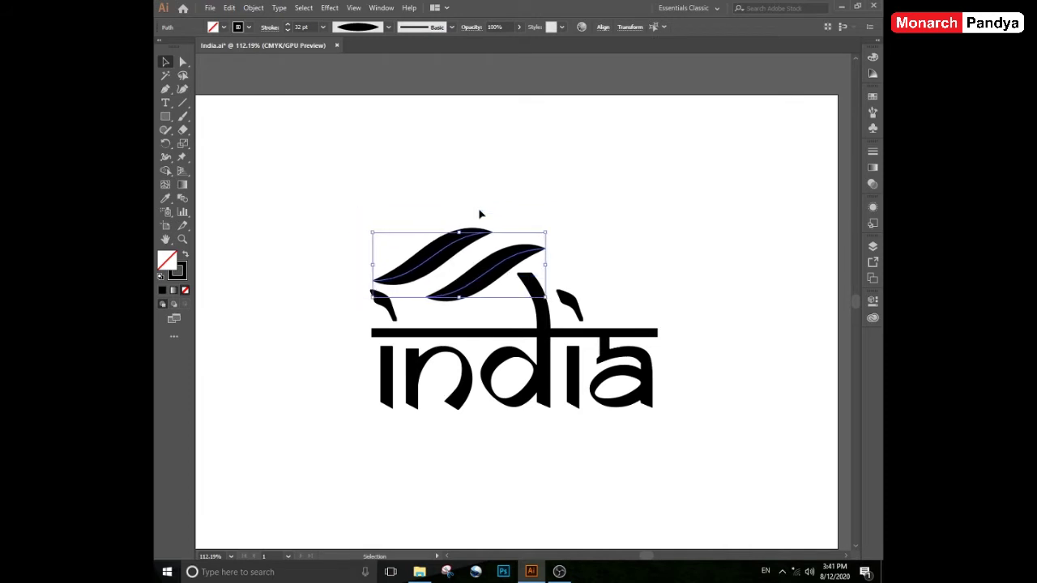
key("Right")
key("Right")
left_click(480, 214)
Set the upper curve's stroke colour to orange.
left_click(437, 252)
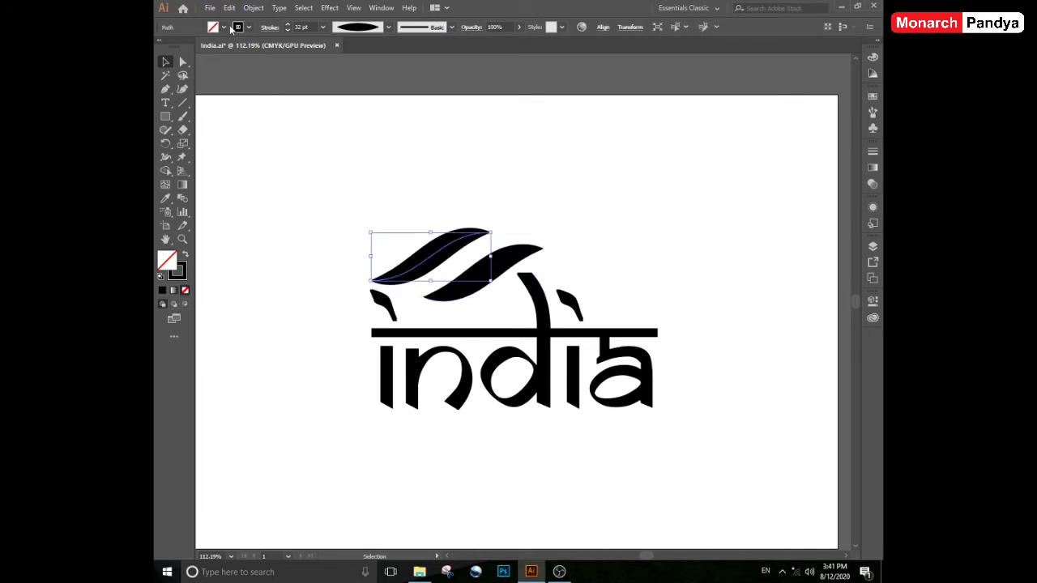
left_click(247, 26)
left_click(258, 49)
left_click(551, 224)
Set the lower curve's stroke colour to green.
left_click(535, 256)
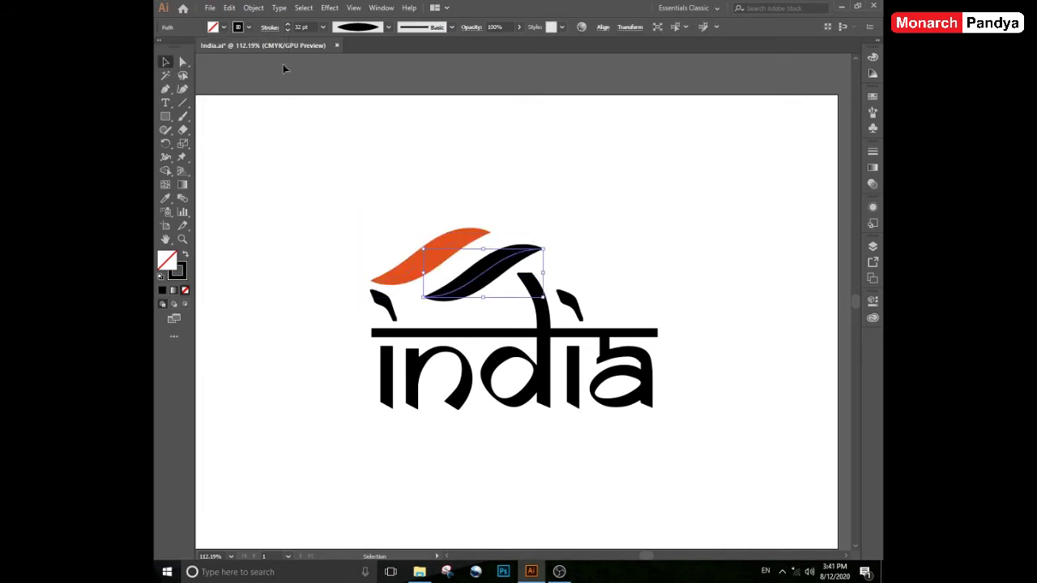
left_click(248, 27)
left_click(200, 60)
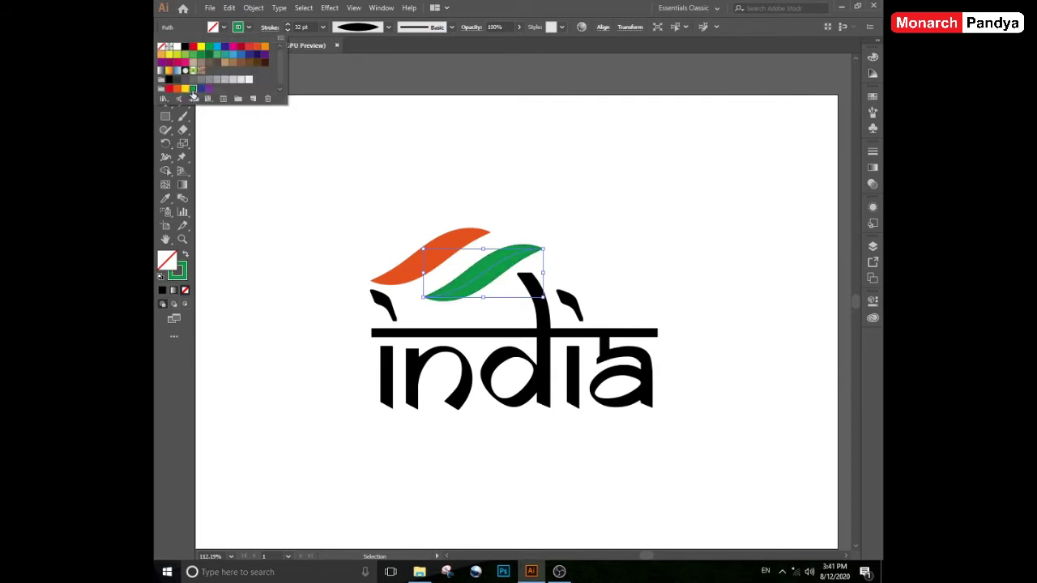
left_click(530, 172)
Draw a small circle with the Ellipse tool in the white gap between the orange and green curves.
left_click_drag(574, 195, 538, 176)
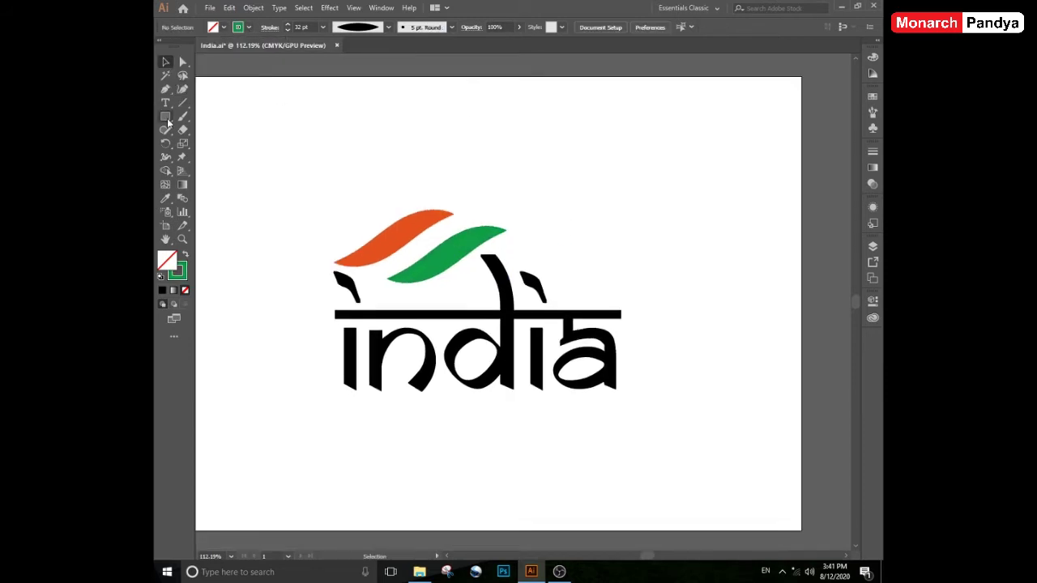
left_click_drag(168, 121, 209, 144)
left_click_drag(409, 235, 431, 259)
key("v")
scroll(420, 245, "up", 7)
left_click_drag(445, 139, 444, 162)
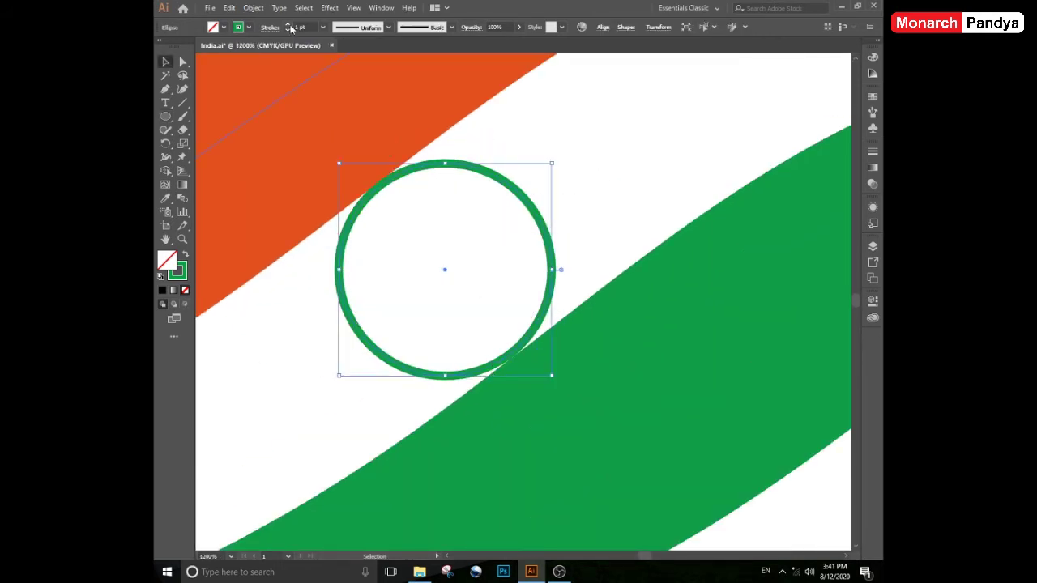
Remove the circle's stroke and fill it with blue.
left_click(290, 25)
left_click(290, 25)
left_click(248, 27)
left_click(162, 47)
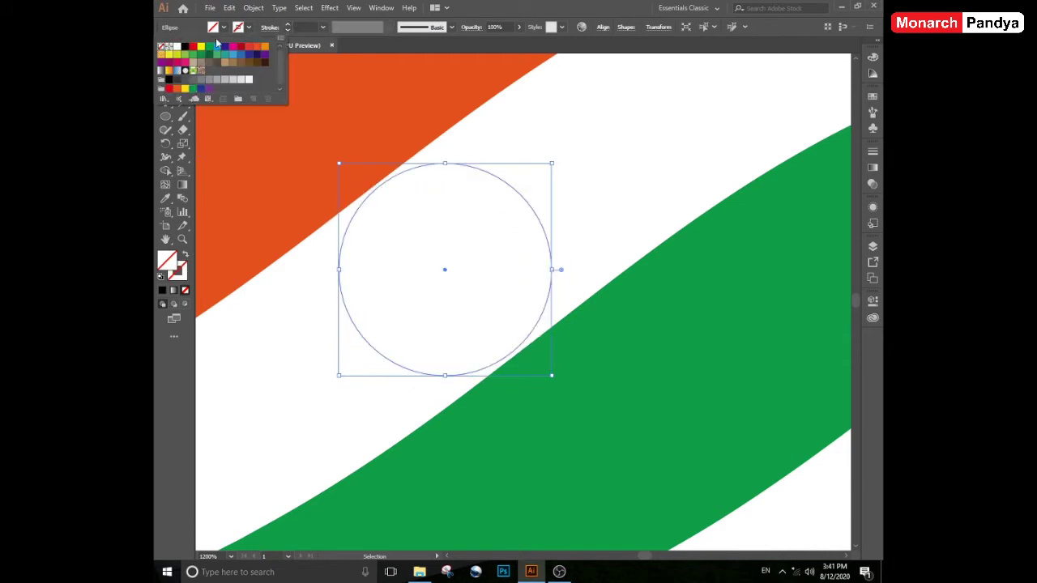
left_click(240, 55)
left_click(595, 154)
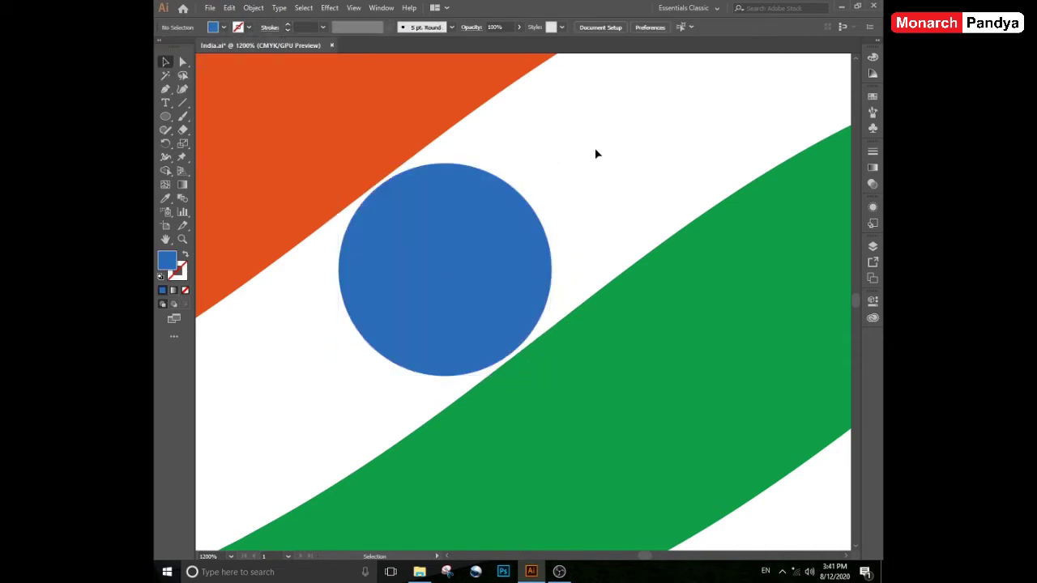
Shrink the blue circle from its centre so it sits clear of the orange and green waves.
scroll(594, 154, "down", 5)
scroll(488, 213, "up", 5)
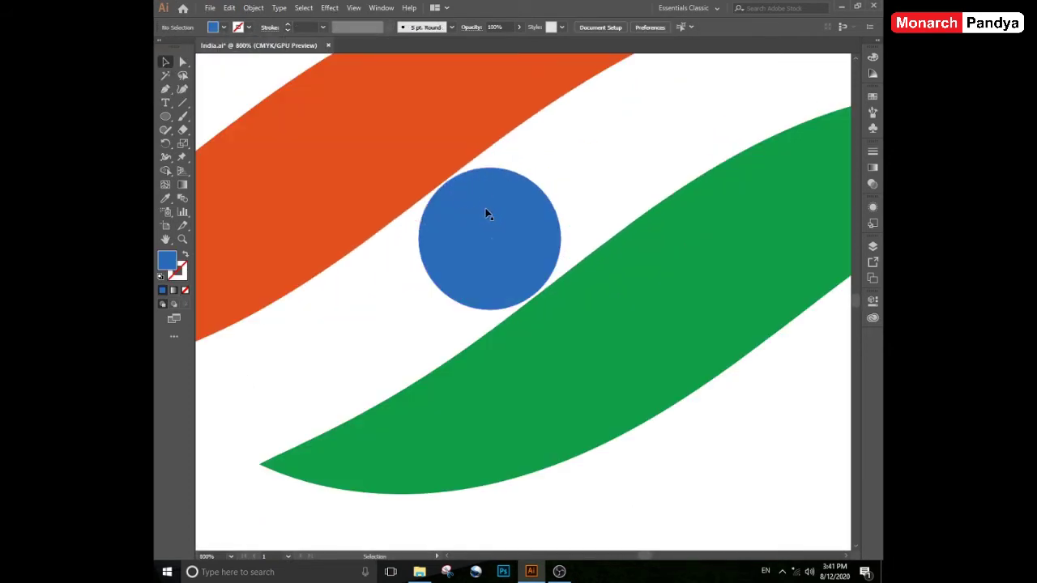
left_click(487, 214)
left_click_drag(561, 169, 553, 175)
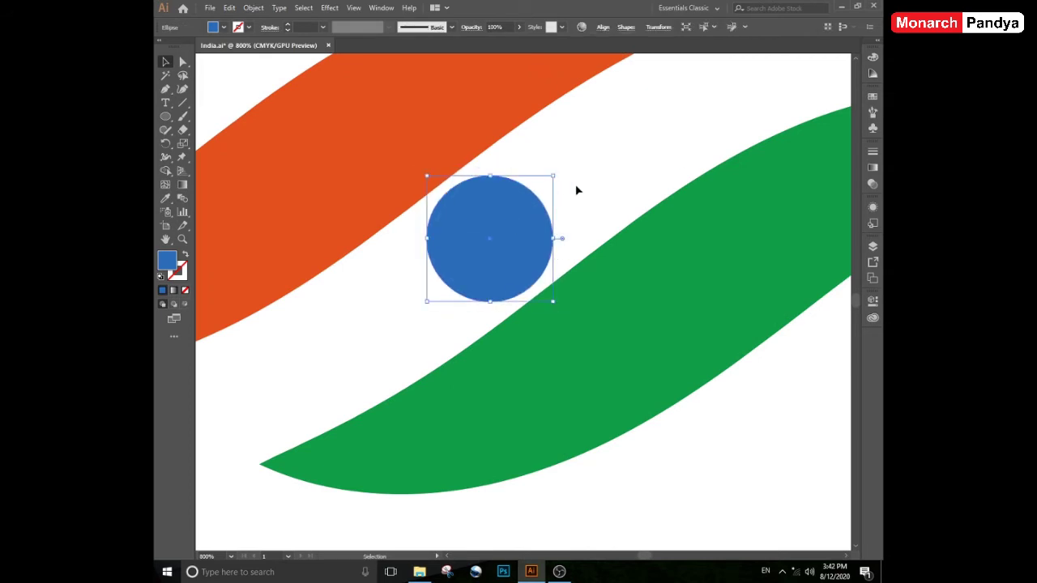
left_click(577, 190)
Add the text "15th August" below the india lettering and enlarge it to about 56.55 pt.
scroll(577, 190, "down", 8)
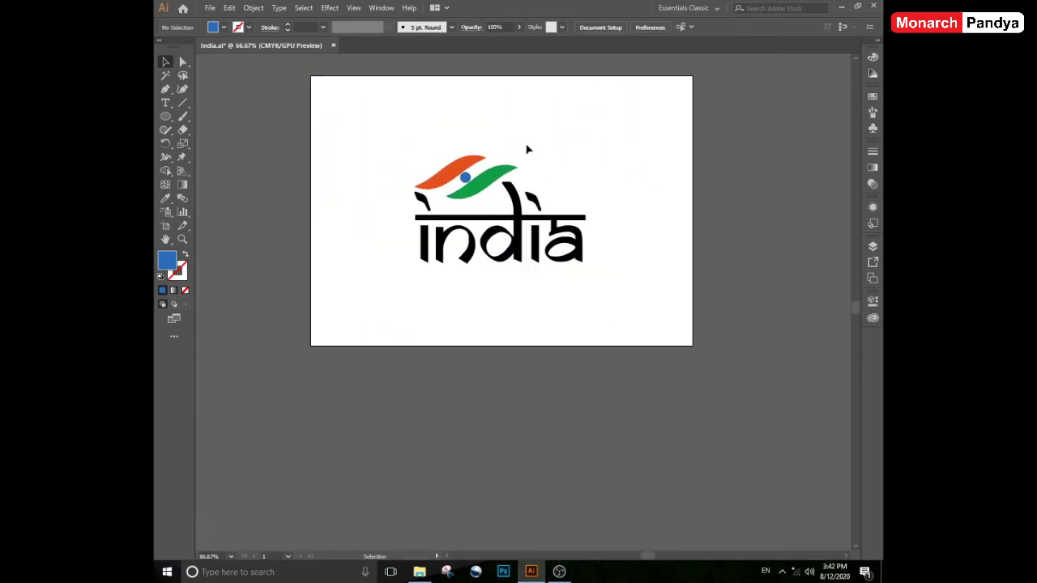
key("ctrl+equal")
key("ctrl+equal")
key("t")
left_click(358, 431)
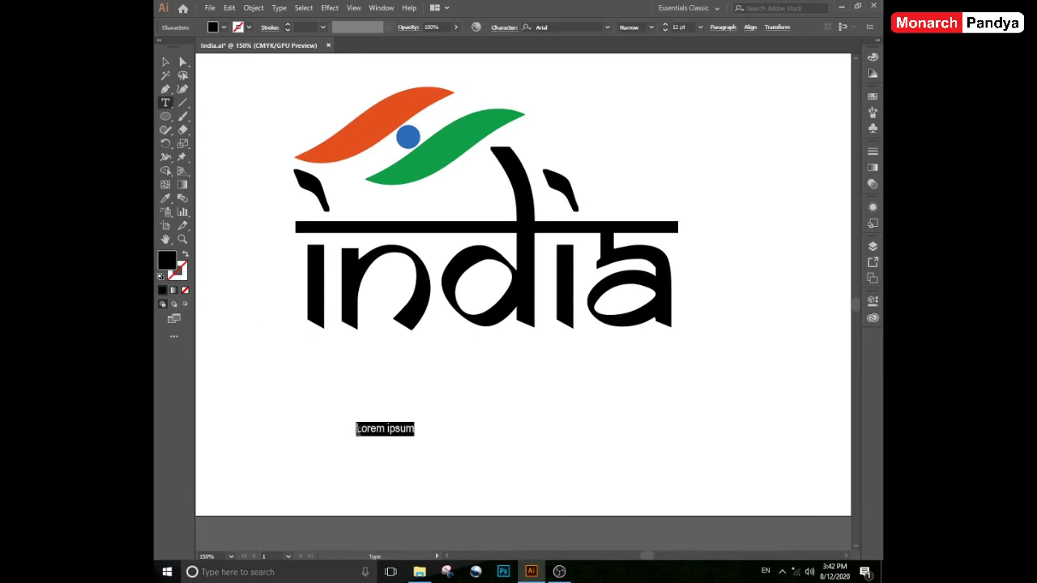
type("15th Augu")
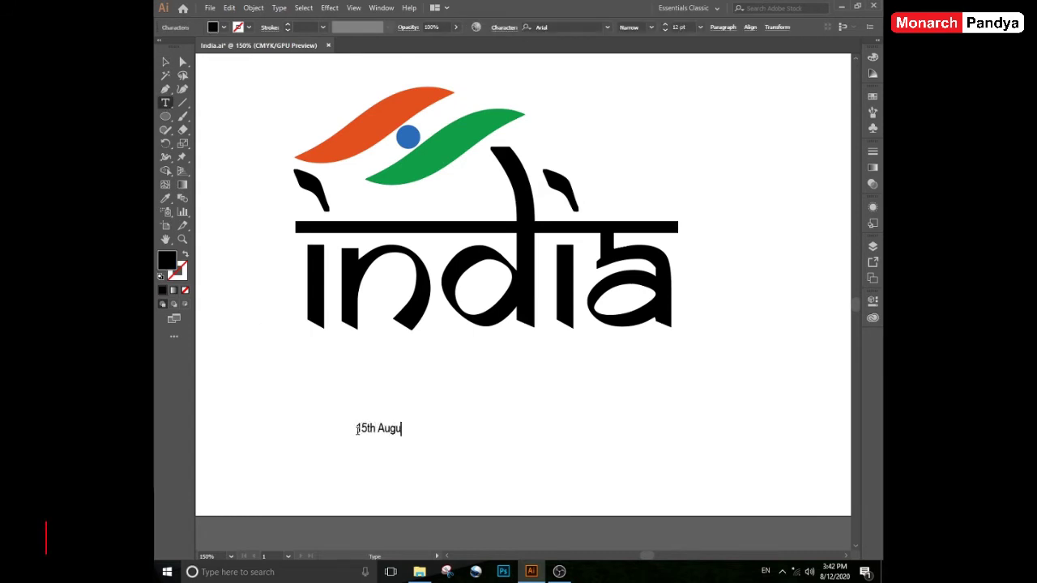
type("st")
key("Escape")
left_click_drag(410, 429, 606, 429)
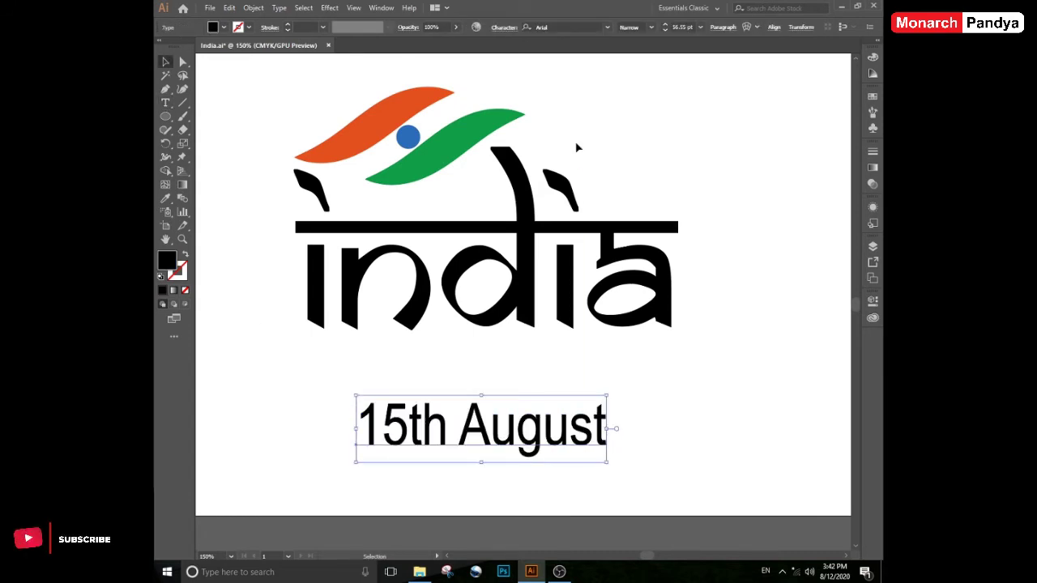
Set the date text to Arial Regular, move it directly beneath the lettering and scale it to about the lettering's width.
left_click(652, 28)
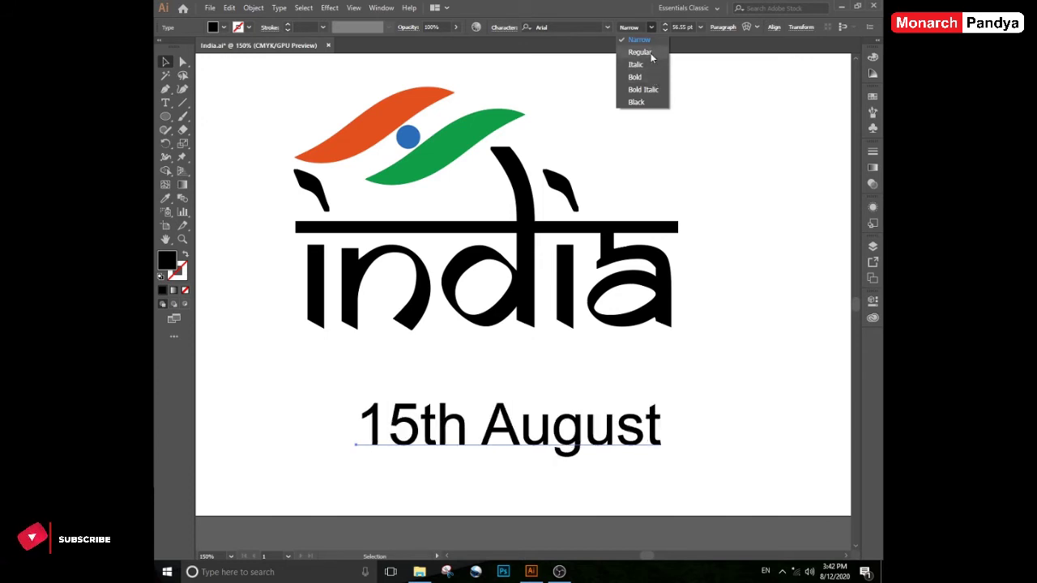
left_click(651, 53)
left_click_drag(523, 442, 466, 378)
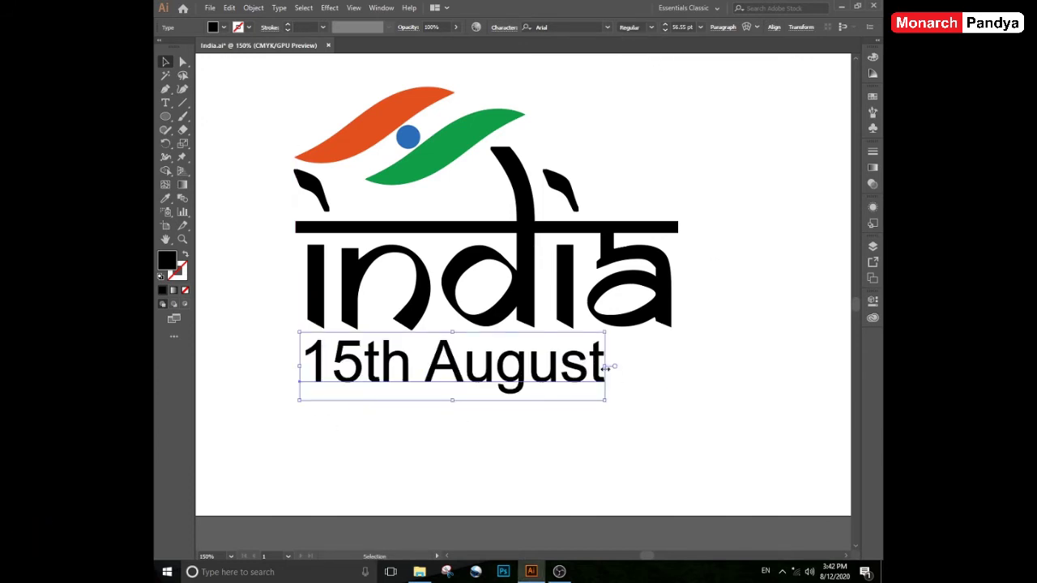
left_click_drag(606, 368, 673, 370)
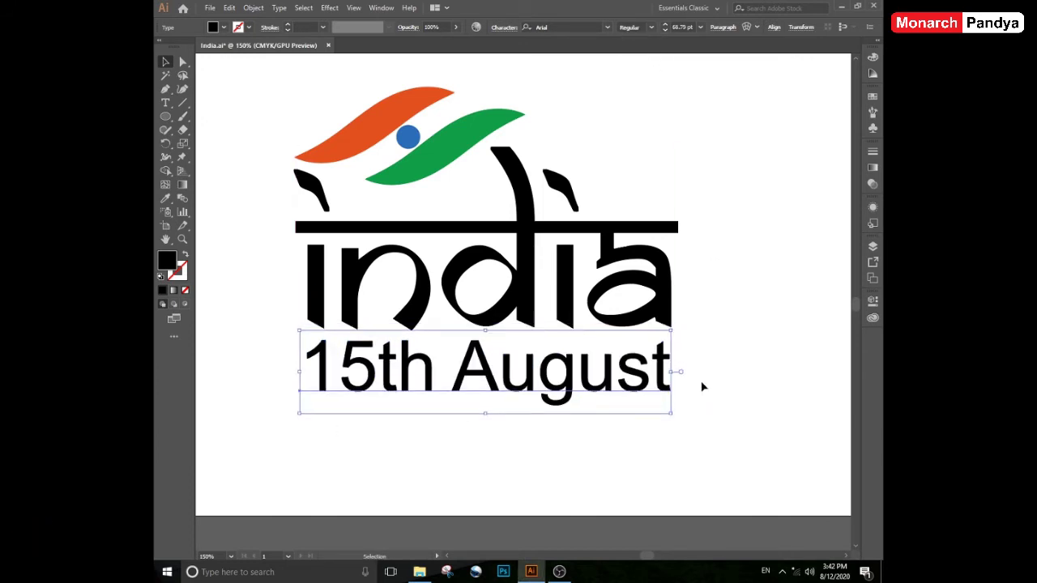
Reduce the date text to about 63.82 pt and adjust its gap below the lettering.
key("Up")
left_click(705, 385)
left_click(660, 373)
key("Down")
key("Down")
left_click(710, 353)
left_click(637, 375)
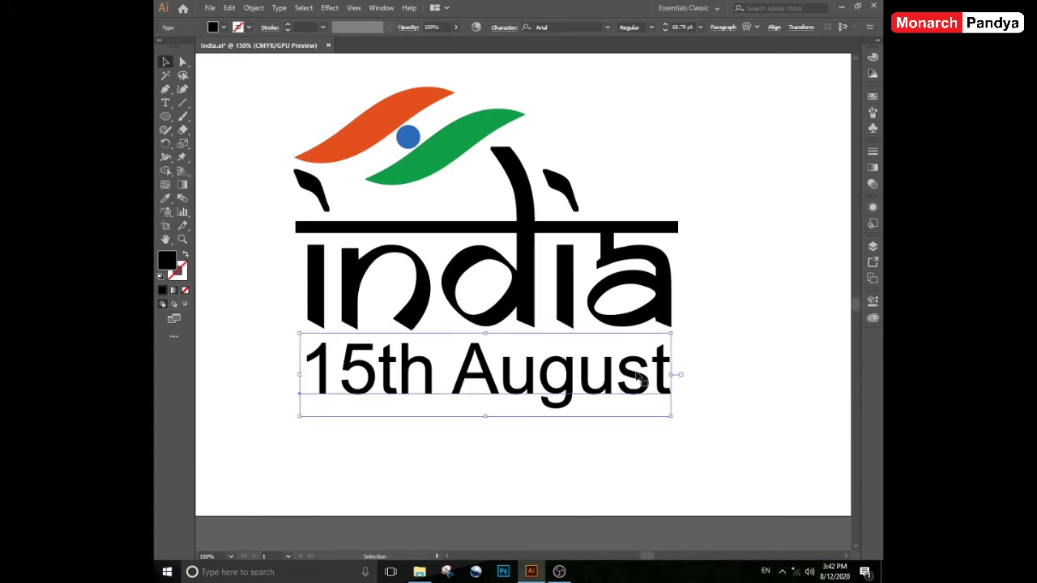
left_click_drag(688, 394, 659, 421)
Draw a wide black rectangle below the lettering, about as wide as the word india and overlapping the date text.
left_click(166, 116)
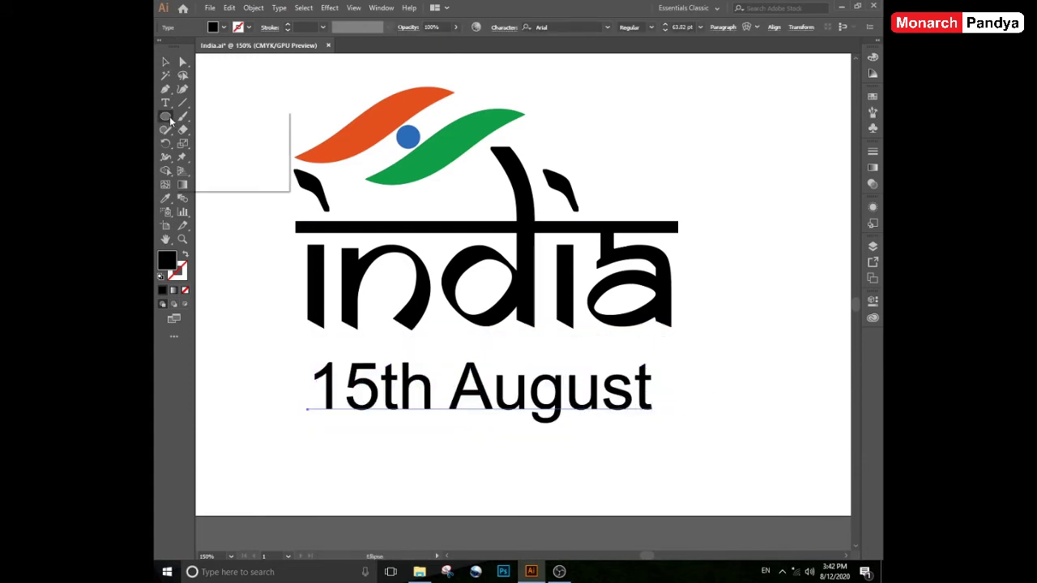
left_click(220, 116)
left_click_drag(307, 345, 669, 393)
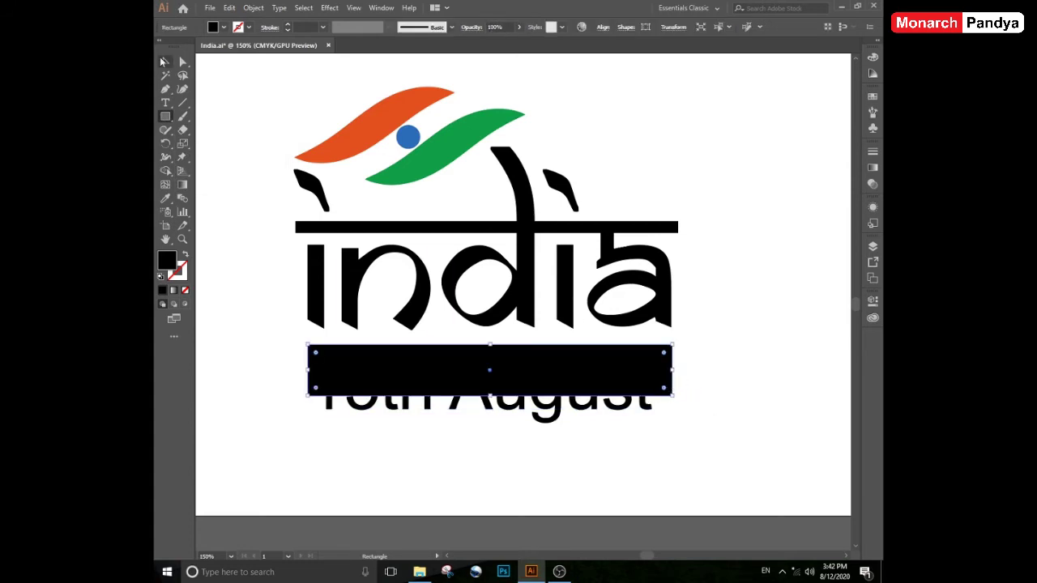
Recolour the "15th August" text white by sampling the artboard with the Eyedropper.
left_click(165, 61)
left_click(409, 415)
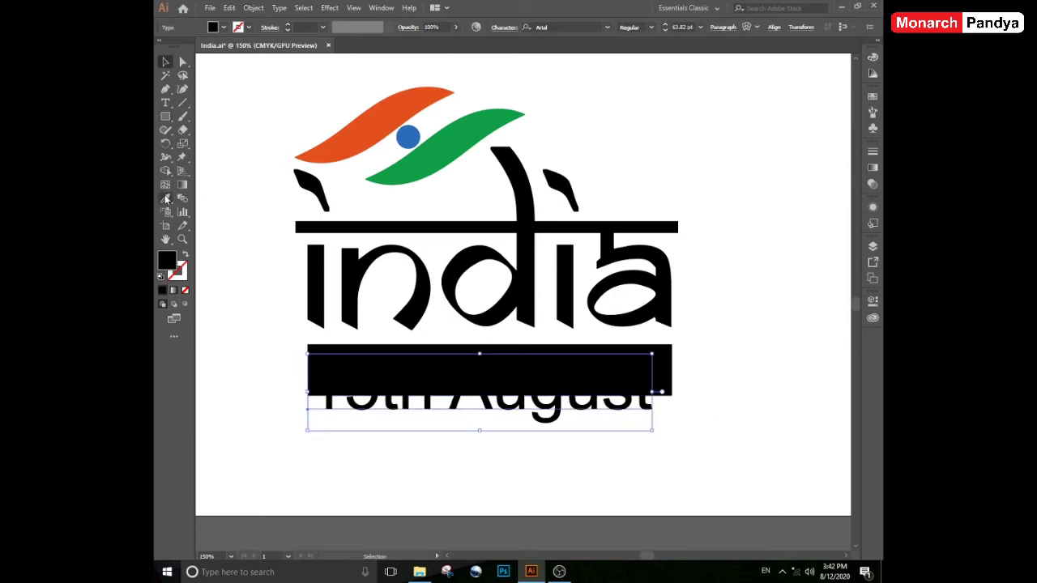
left_click(165, 200)
left_click(257, 302)
left_click(165, 62)
left_click(261, 280)
Scale the white date text to about 53.04 pt on the black bar and widen its letter spacing to span the bar.
left_click_drag(401, 385, 401, 381)
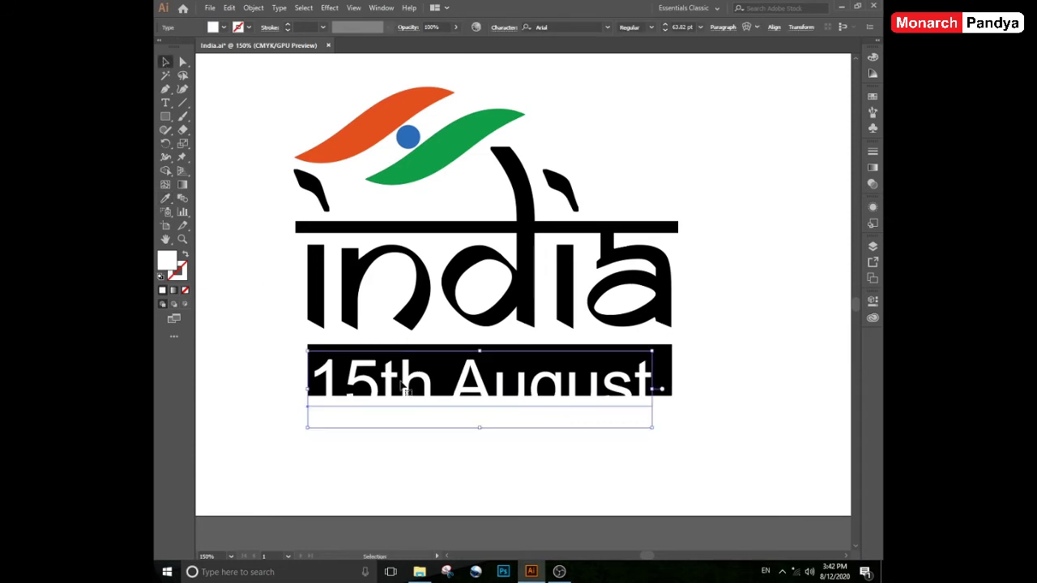
left_click_drag(659, 375, 597, 373)
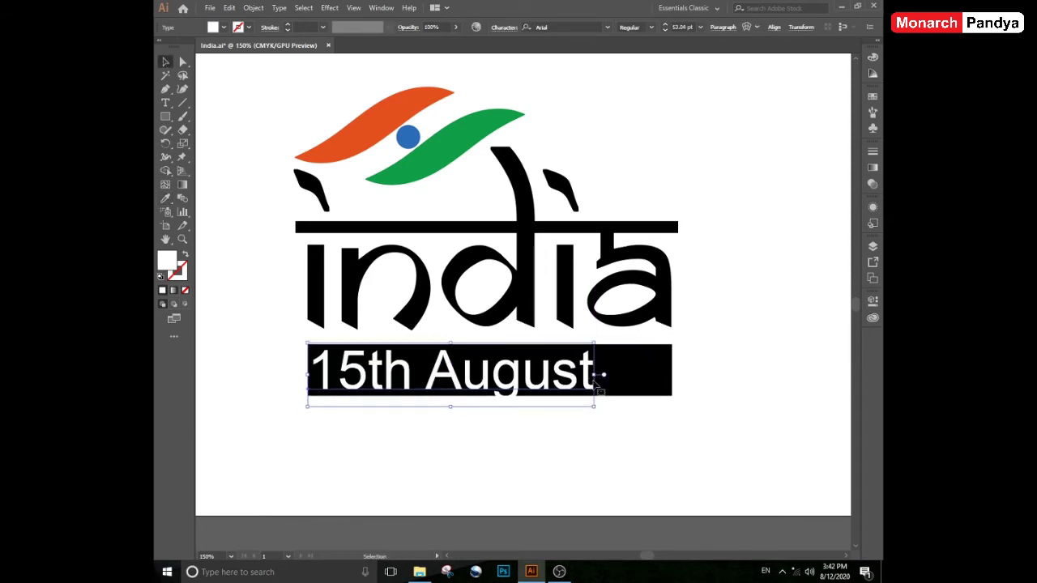
key("alt+Right")
key("alt+Right")
key("alt+Right")
key("alt+Right")
key("alt+Right")
key("alt+Right")
key("alt+Right")
key("alt+Right")
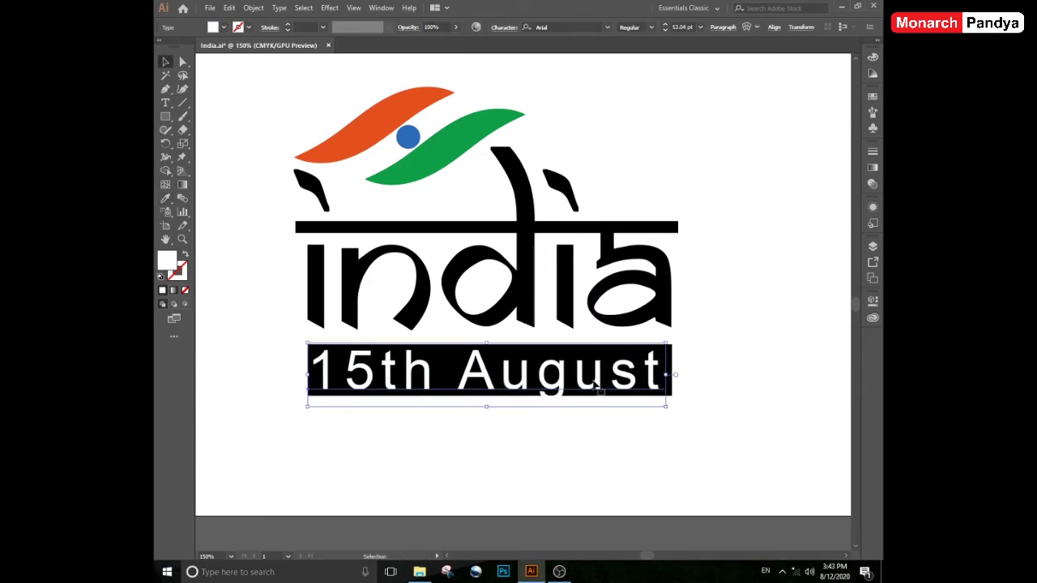
Nudge the date text upward and extend the black bar's lower edge to cover the letter descenders.
key("Up")
key("Up")
key("Up")
left_click(682, 369)
left_click(671, 363)
left_click_drag(489, 396, 489, 404)
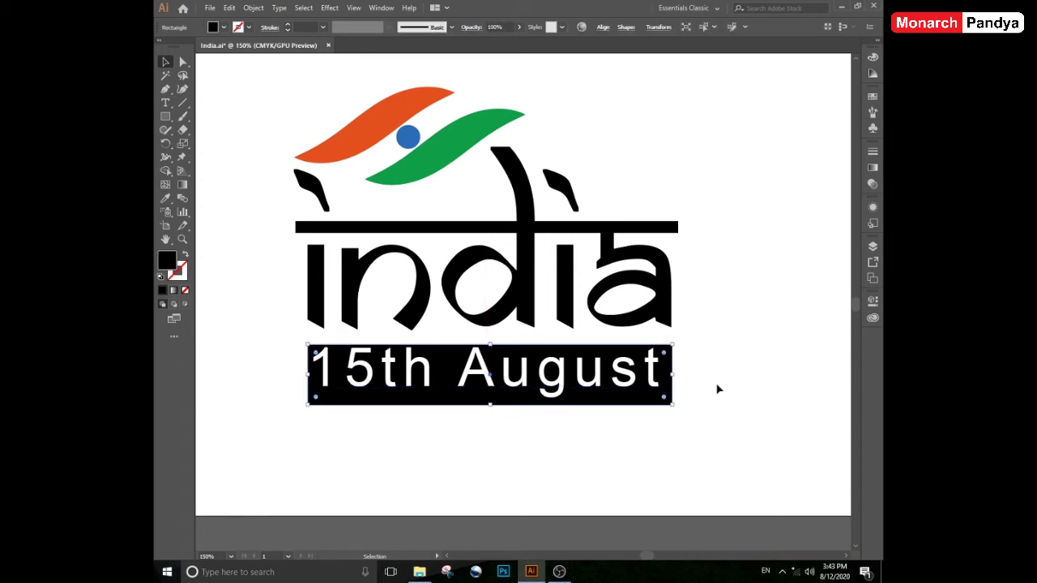
Nudge the date text down to balance the space above and below it within the bar.
left_click(717, 388)
left_click(666, 389)
key("Down")
key("Down")
key("Down")
key("Down")
key("Down")
left_click(699, 366)
Add a note below the bar reading "Altr + side arrow to increase or decrease space between letters".
left_click_drag(560, 478, 611, 371)
key("t")
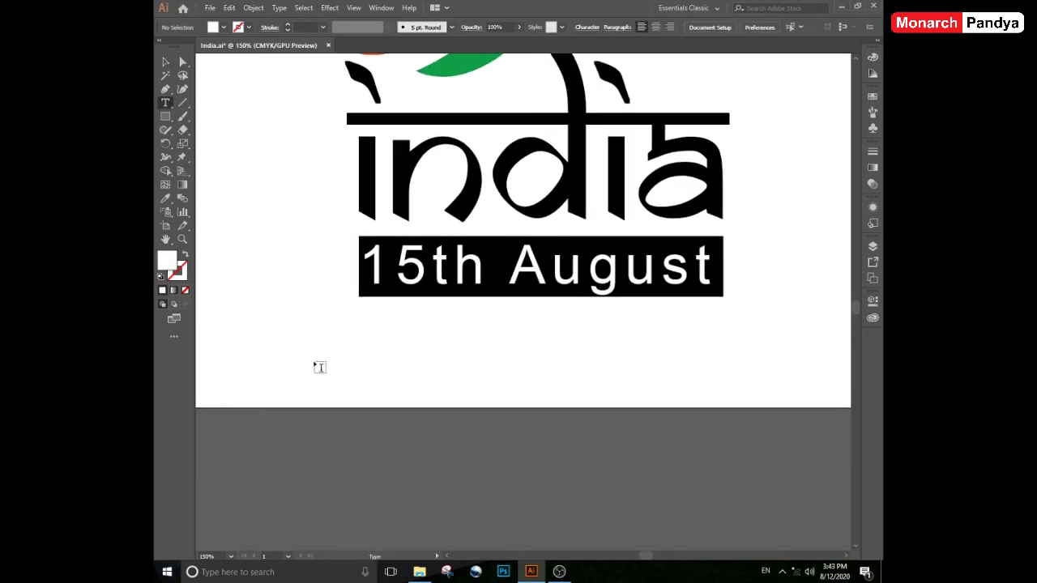
left_click(320, 367)
type("Alt")
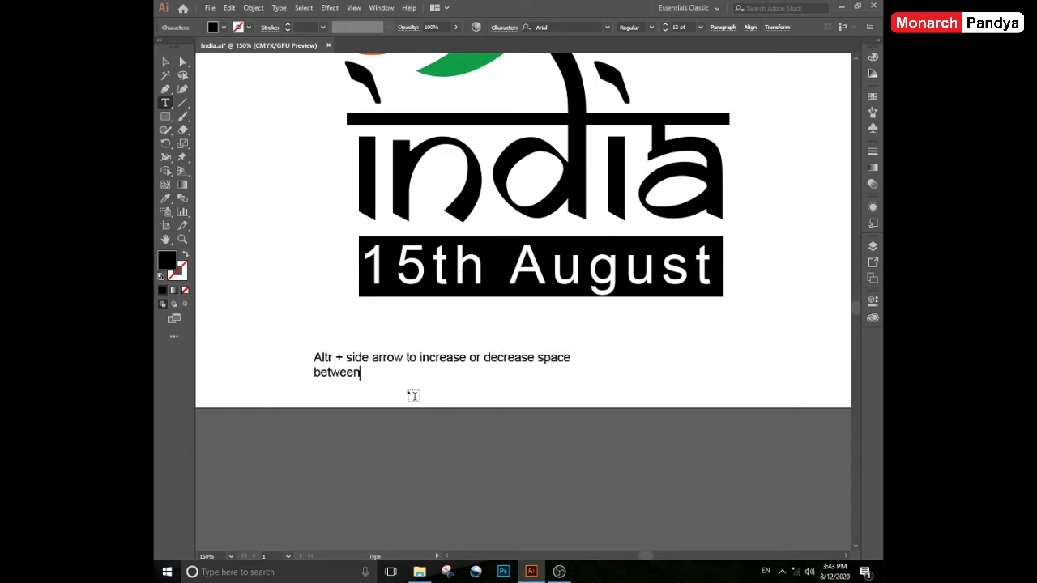
type("s")
key("Escape")
Try wider and tighter letter spacing on the note, and delete the note.
key("alt+Right")
key("alt+Right")
key("alt+Right")
key("alt+Right")
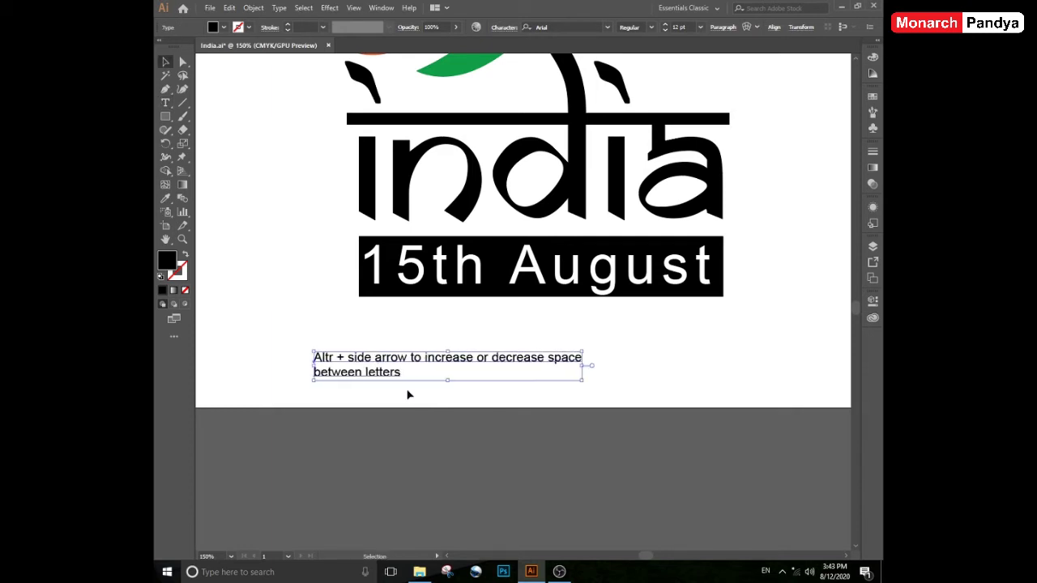
key("alt+Left")
key("alt+Left")
key("alt+Left")
left_click(405, 394)
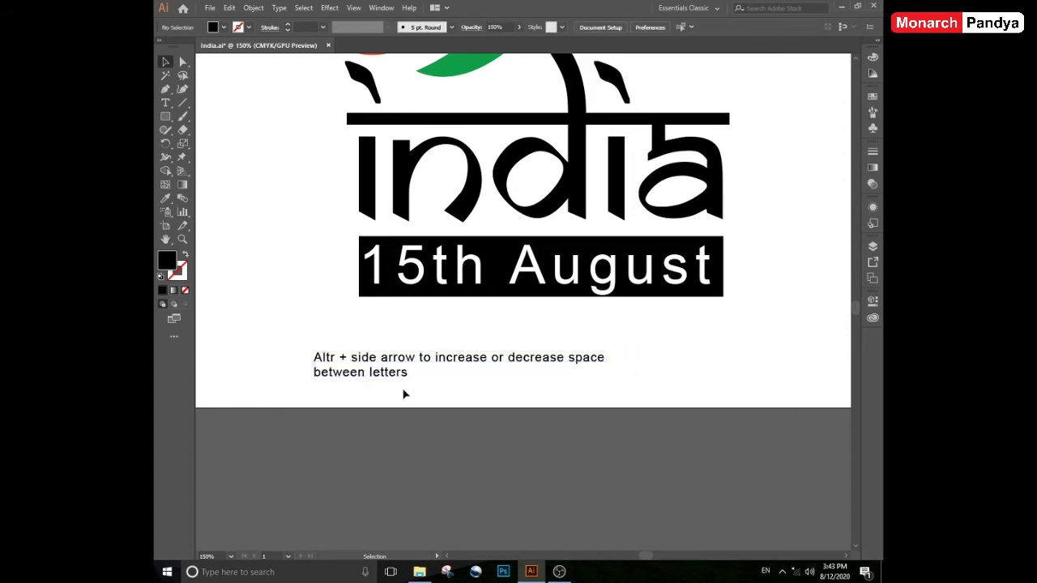
left_click(405, 375)
key("Delete")
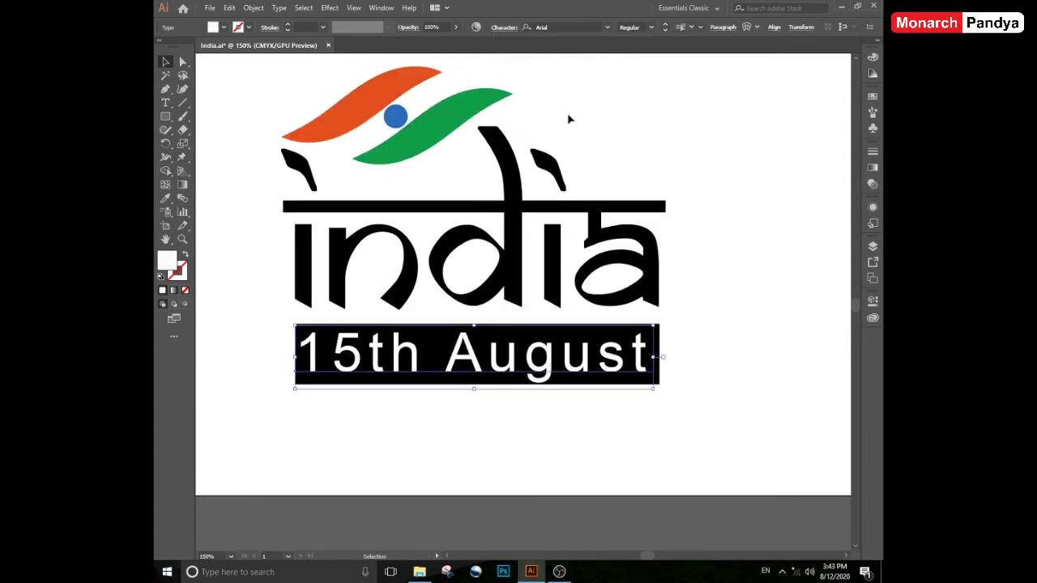
Reduce the "15th August" text to 50 pt and nudge it right inside the black bar.
left_click(666, 30)
left_click(665, 30)
left_click(666, 30)
key("Right")
key("Right")
key("Right")
key("Right")
key("Right")
key("Right")
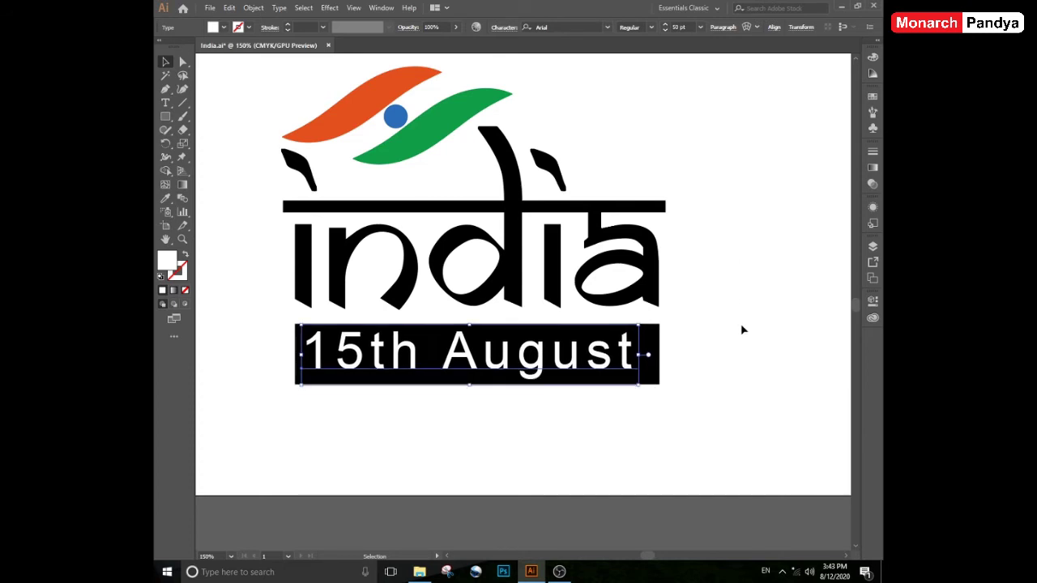
key("Left")
left_click(741, 325)
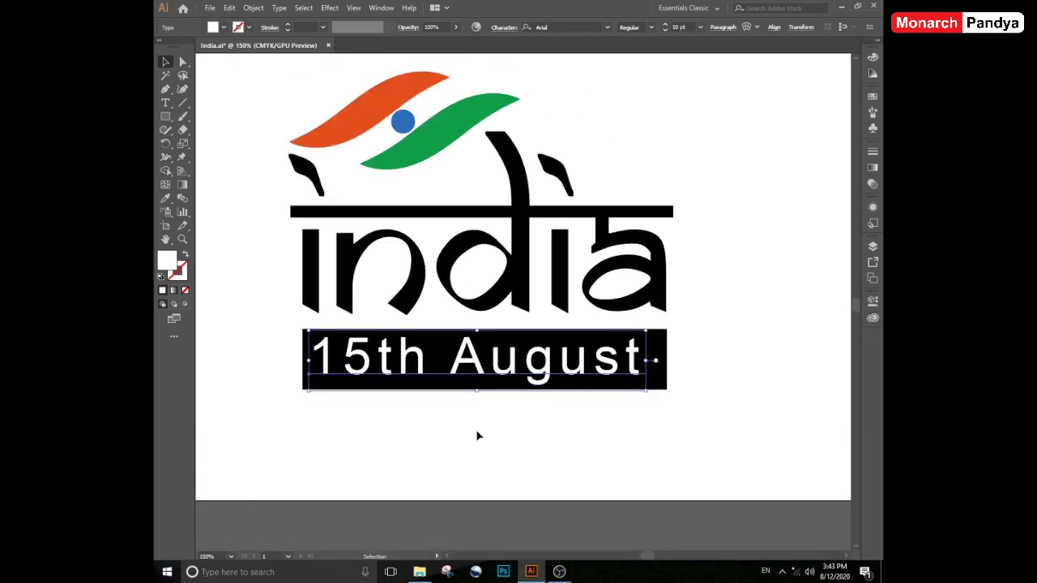
Round the black bar's corners and enlarge the date text to about 52.47 pt.
left_click(478, 435)
key("a")
mouse_move(666, 362)
left_mouse_down()
mouse_move(651, 357)
mouse_move(666, 361)
left_mouse_up()
key("v")
left_click(702, 362)
left_click(649, 361)
Convert the "15th August" text to outlines and centre it within the rounded bar.
right_click(622, 369)
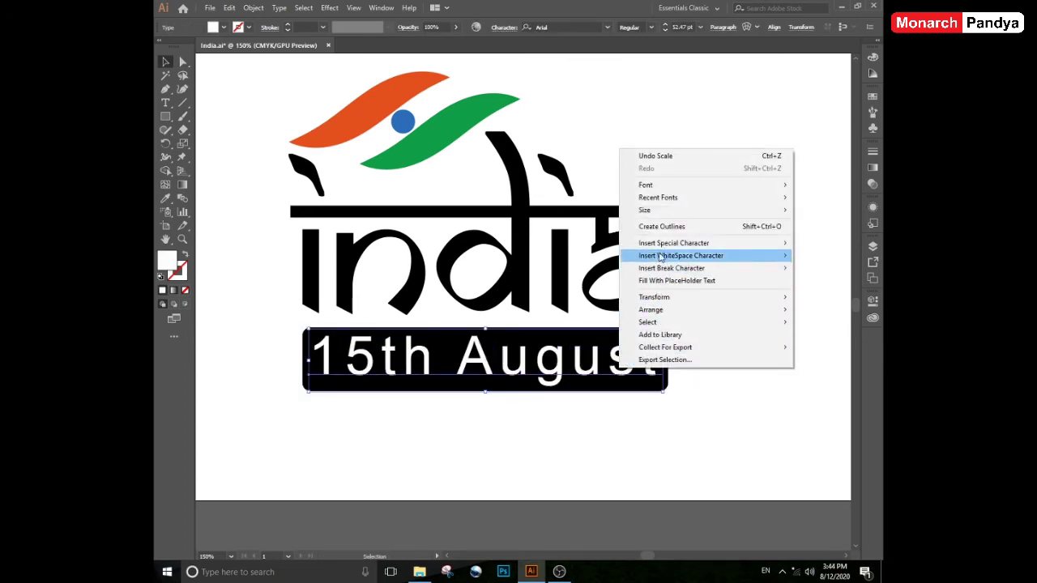
left_click(661, 226)
left_click(603, 36)
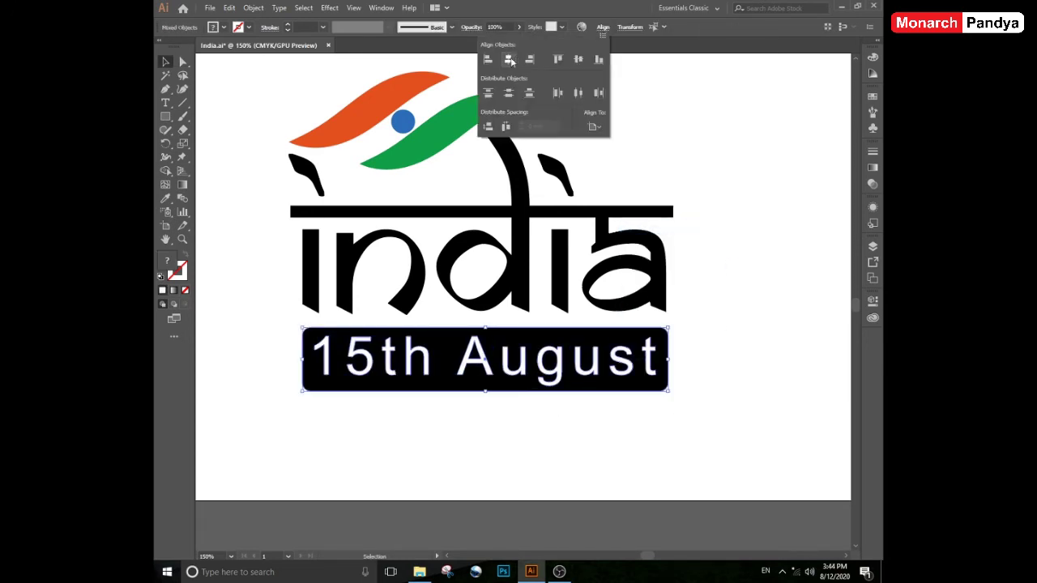
left_click(578, 60)
left_click_drag(642, 190, 644, 348)
Try the circle's blue on the rounded bar, and restore its black fill by sampling the lettering.
left_click(702, 329)
left_click(662, 337)
left_click(166, 199)
left_click(166, 202)
left_click(403, 119)
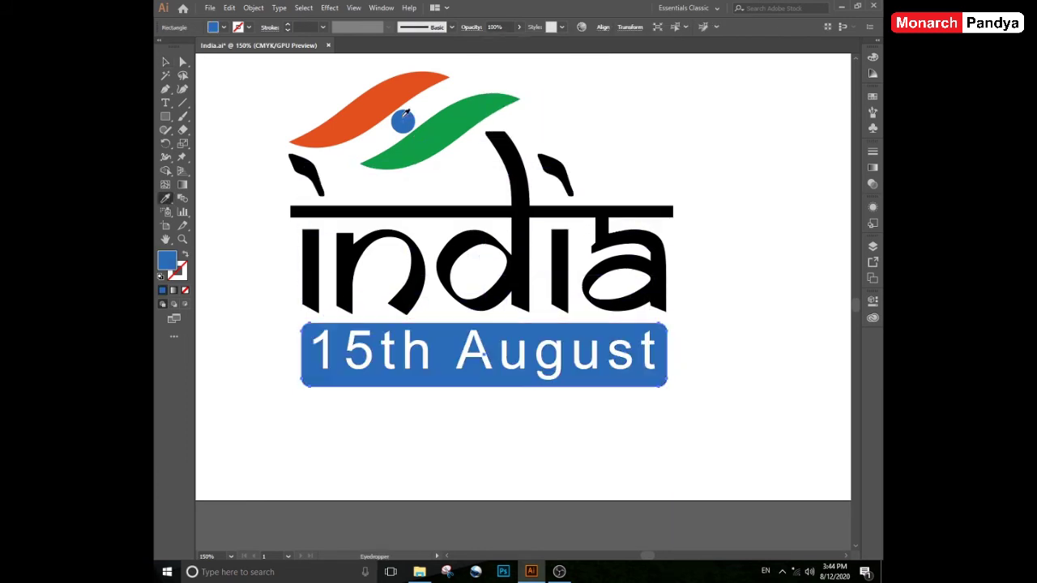
left_click(311, 164)
left_click(166, 61)
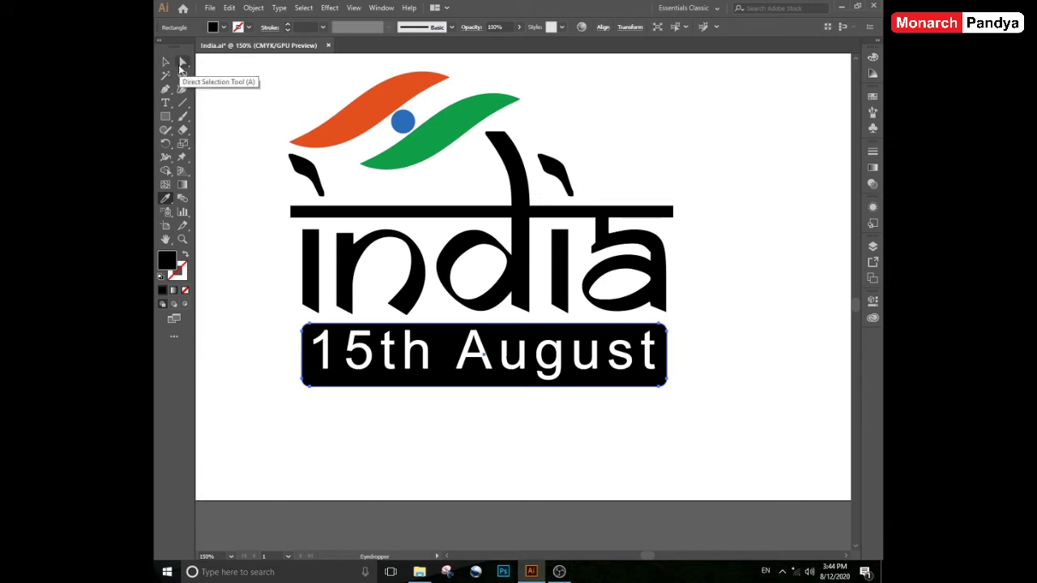
left_click(246, 108)
Group all parts of the logo and centre the group on the artboard.
key("ctrl+minus")
key("ctrl+minus")
key("ctrl+minus")
left_click_drag(381, 347, 381, 346)
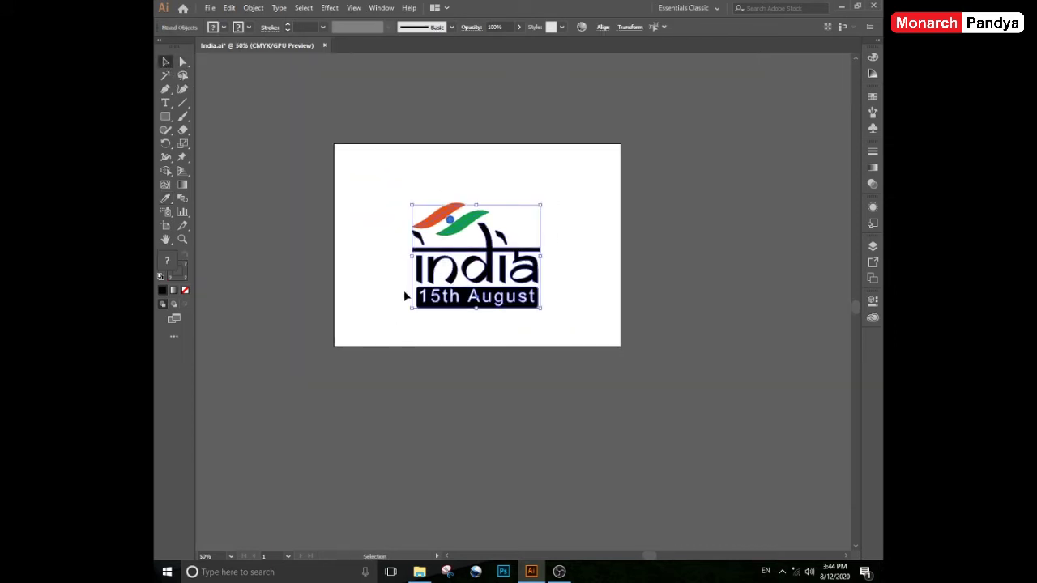
right_click(470, 269)
left_click(508, 341)
left_click(604, 27)
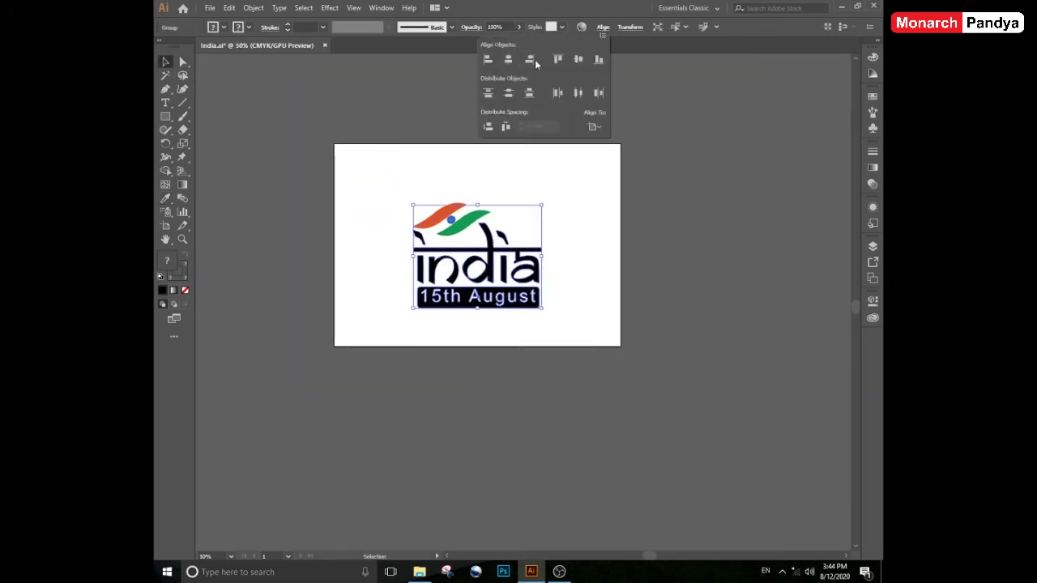
left_click(579, 61)
Duplicate the logo onto the empty canvas beside the artboard and ungroup the copy.
left_click_drag(467, 228, 708, 274)
scroll(656, 308, "right", 3)
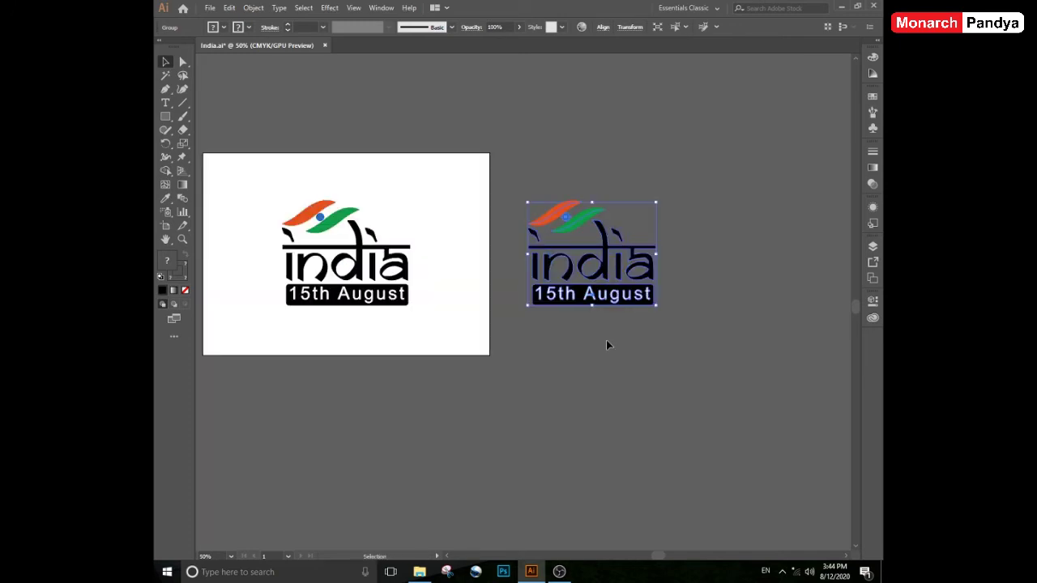
right_click(608, 290)
left_click(666, 387)
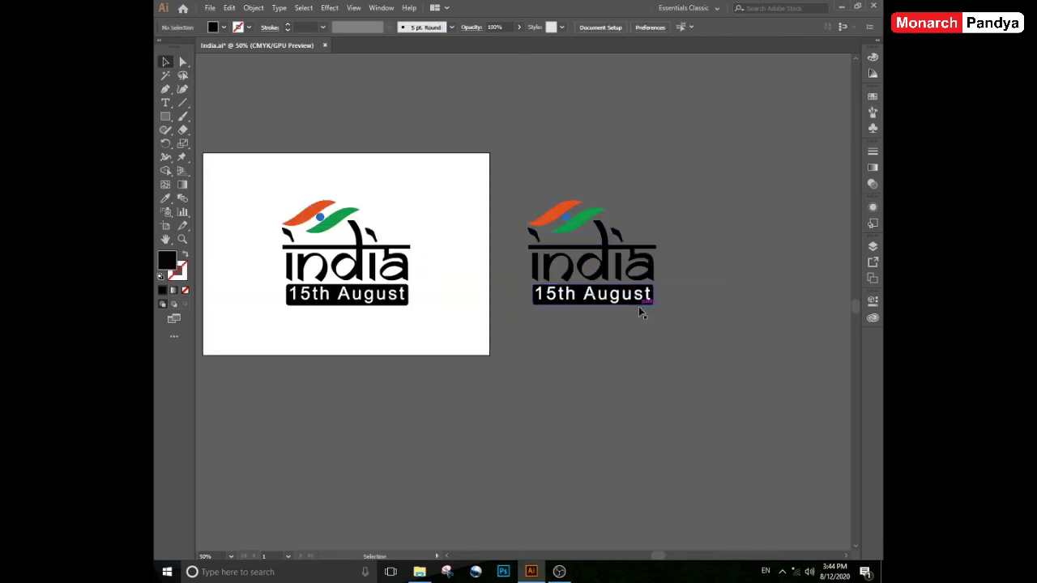
Recolour the copy's india lettering and rounded bar white by sampling the artboard.
left_click(165, 198)
left_click(375, 185)
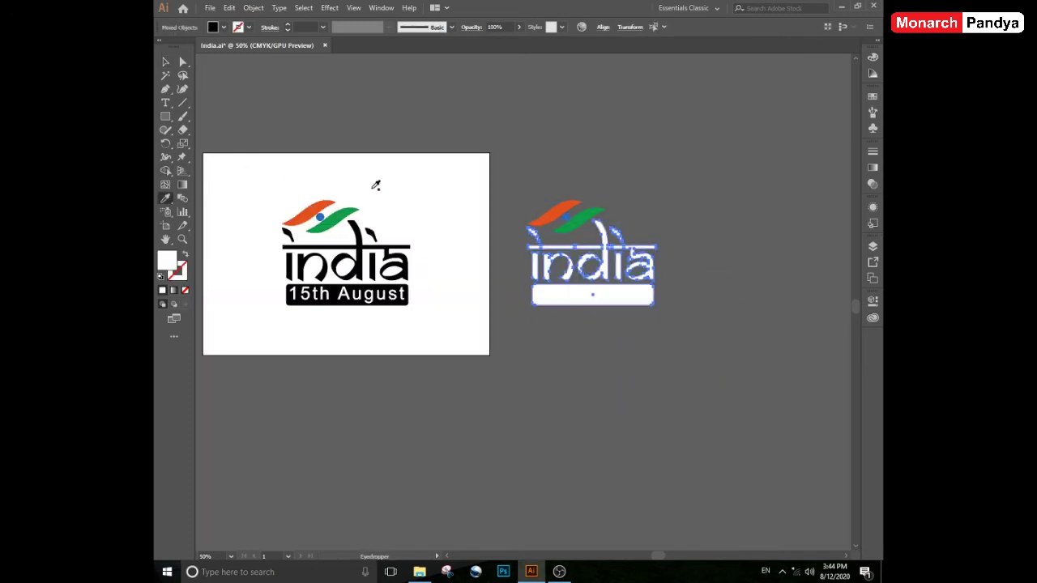
left_click(166, 62)
left_click(683, 250)
Recolour the copy's "15th August" text black by sampling the original logo's lettering.
left_click(613, 297)
left_click(166, 199)
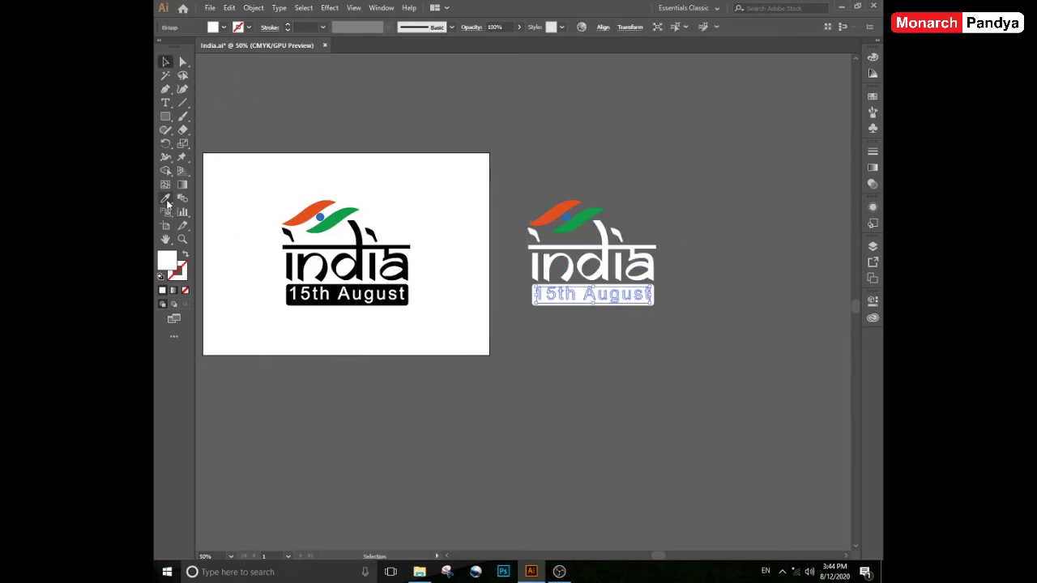
left_click(363, 256)
left_click(165, 62)
left_click(402, 131)
left_click_drag(660, 283, 741, 298)
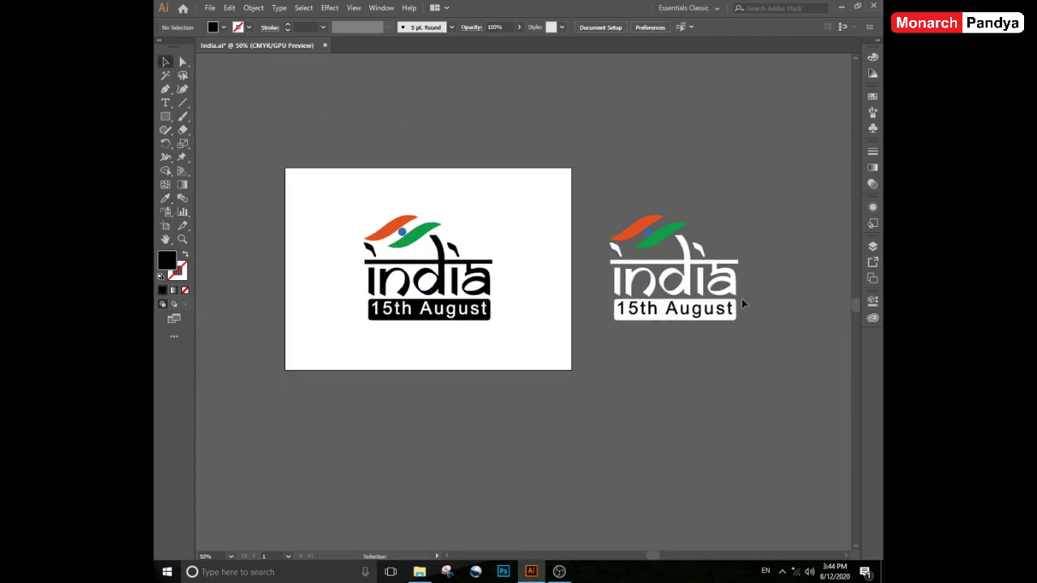
left_click(707, 314)
left_click(532, 343)
left_click(479, 316)
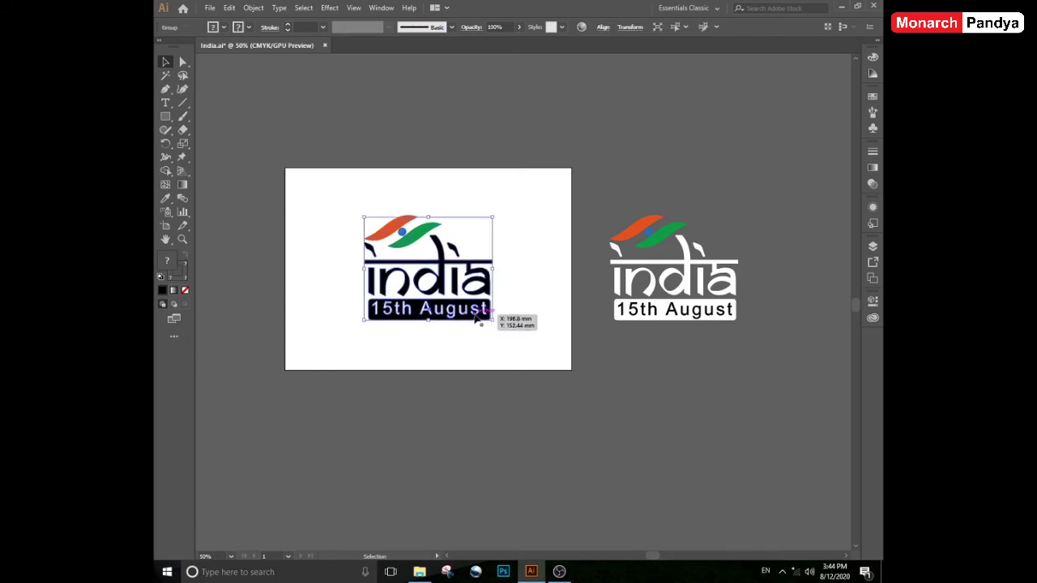
double_click(480, 318)
double_click(503, 236)
key("ctrl+1")
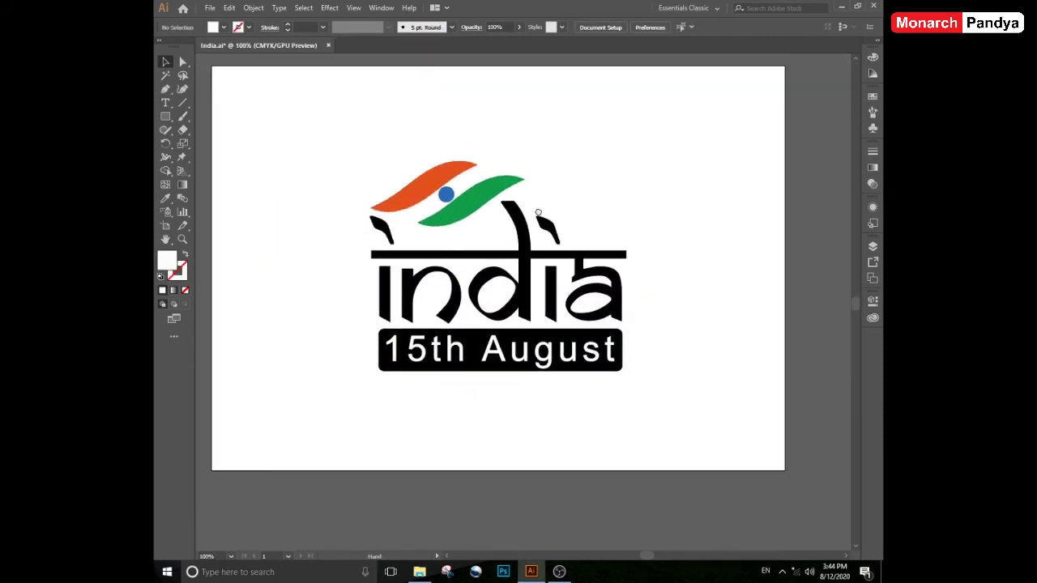
left_click_drag(703, 167, 336, 462)
left_click(686, 213)
Write the note "Now we will watch how to put this logo into mockup" below the logo and delete it.
key("t")
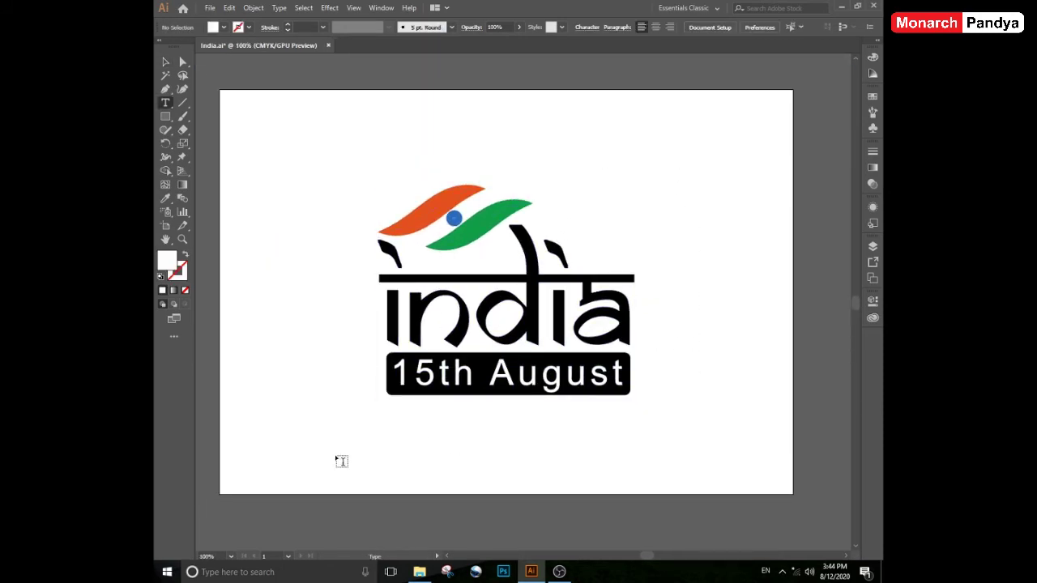
left_click(340, 458)
type("Now we w")
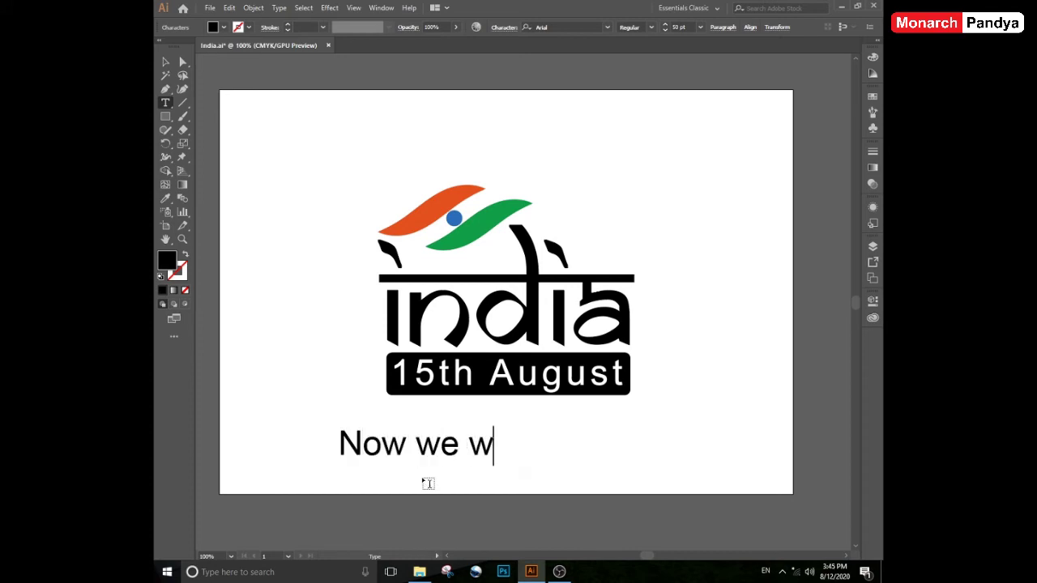
type("ill watch")
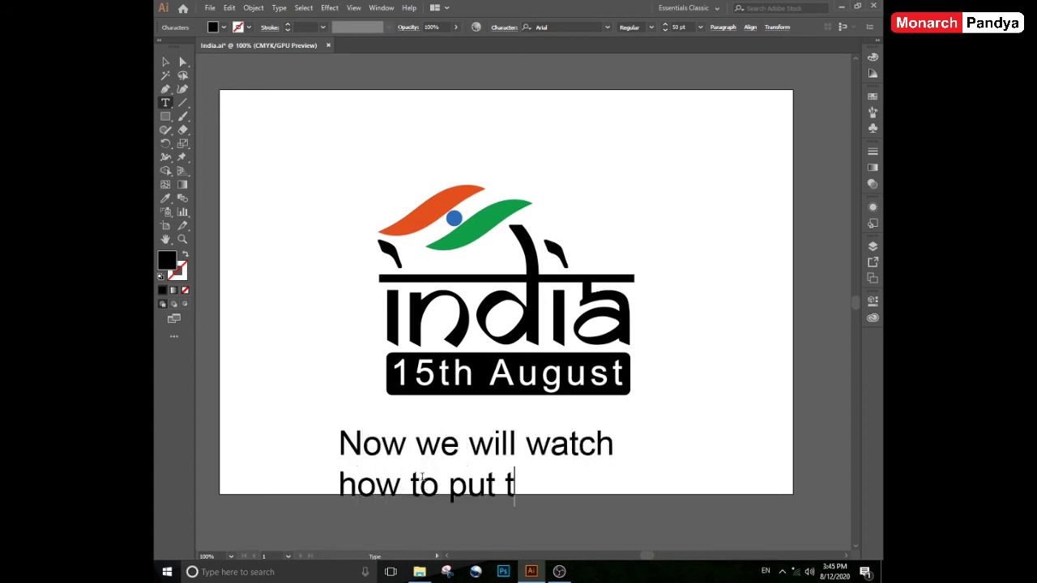
type("ogo")
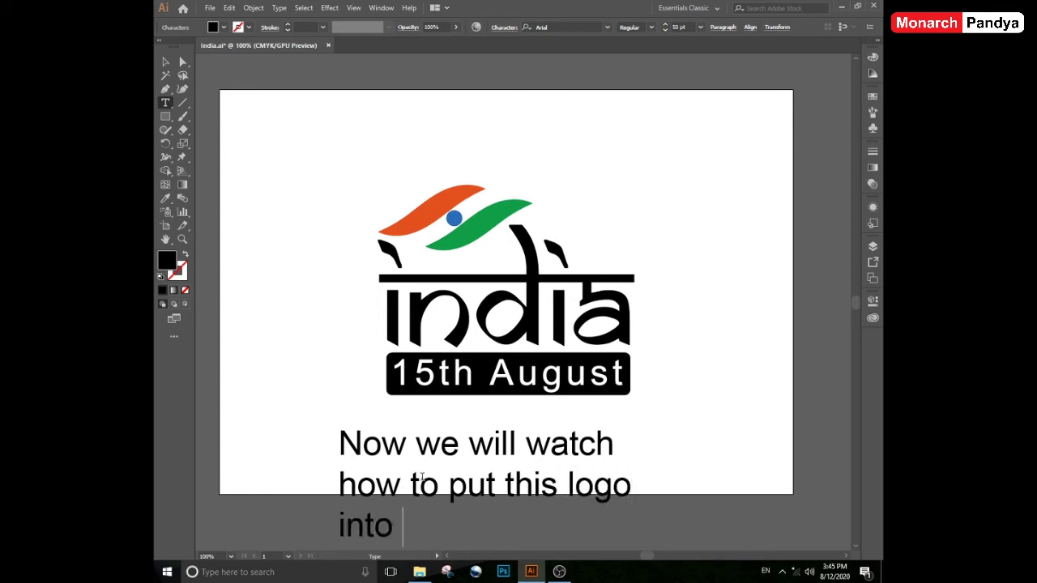
key("Escape")
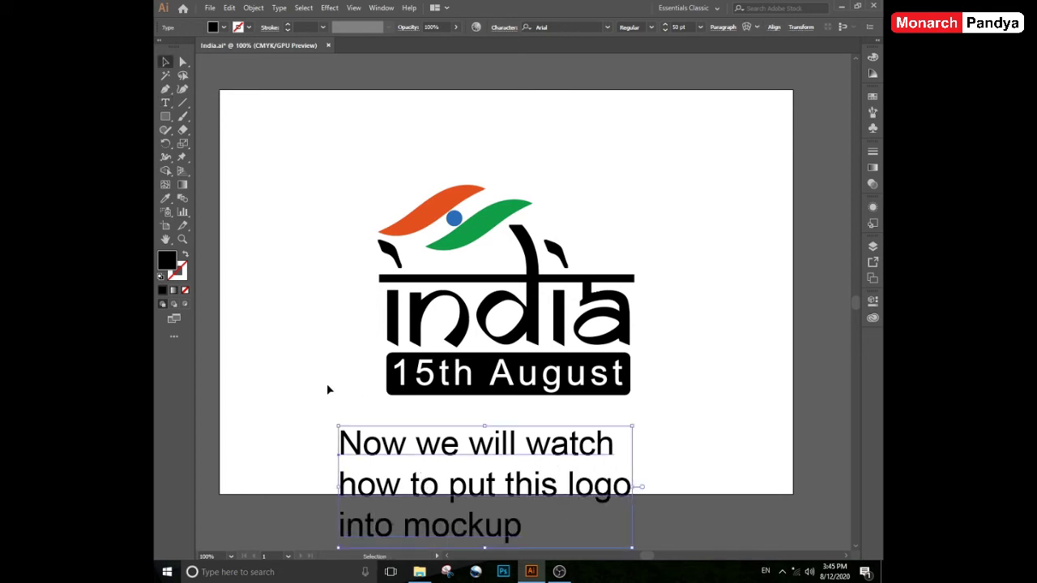
left_click(326, 386)
left_click_drag(309, 422, 294, 350)
left_click(417, 392)
key("Delete")
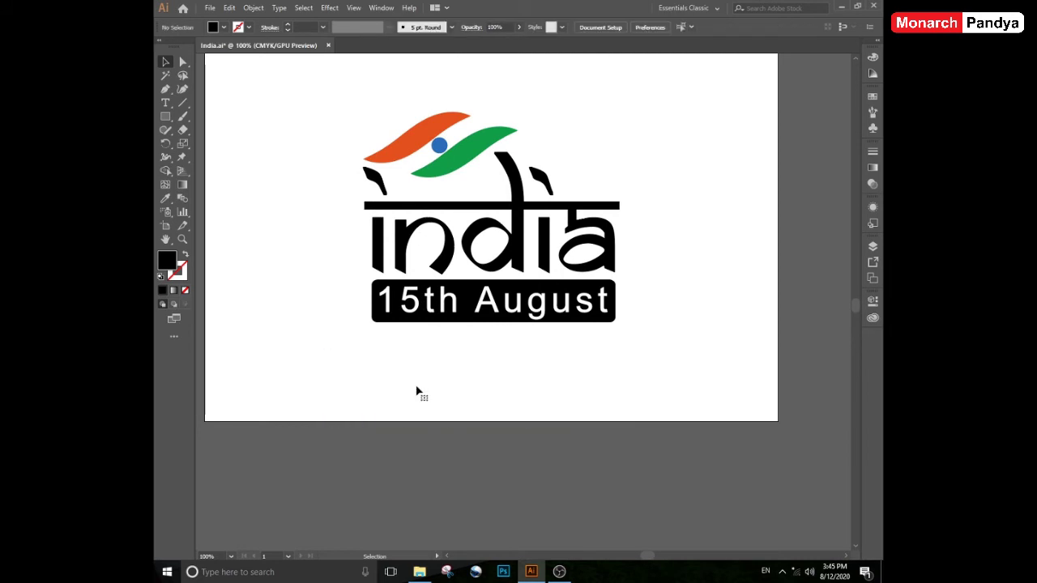
Write the note "Copy this logo and paste as smart object in photoshop mockup file" below the logo and remove it.
key("ctrl+0")
left_click_drag(396, 500, 428, 416)
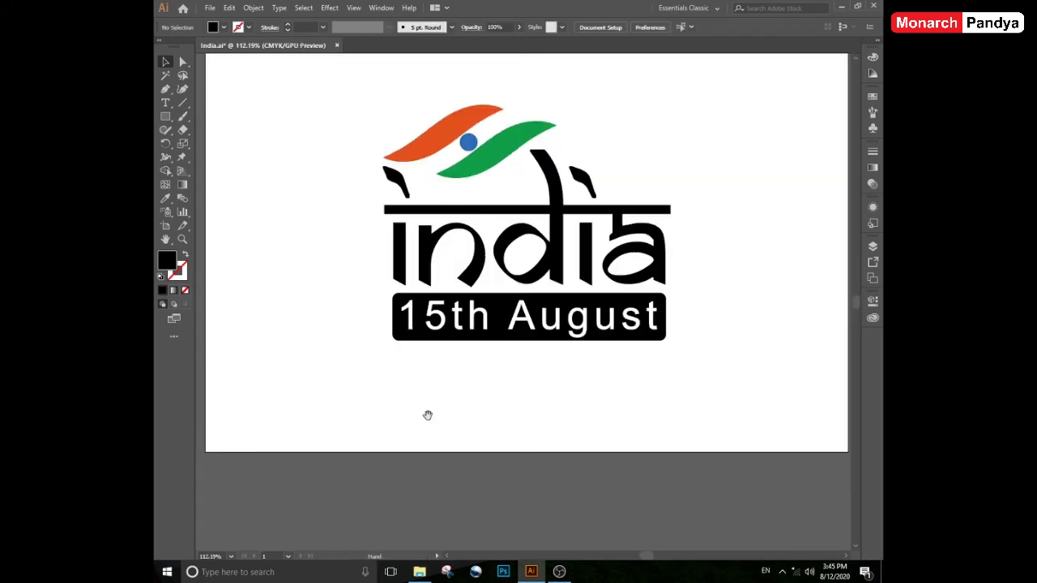
key("t")
left_click(341, 402)
type("Copy this lo")
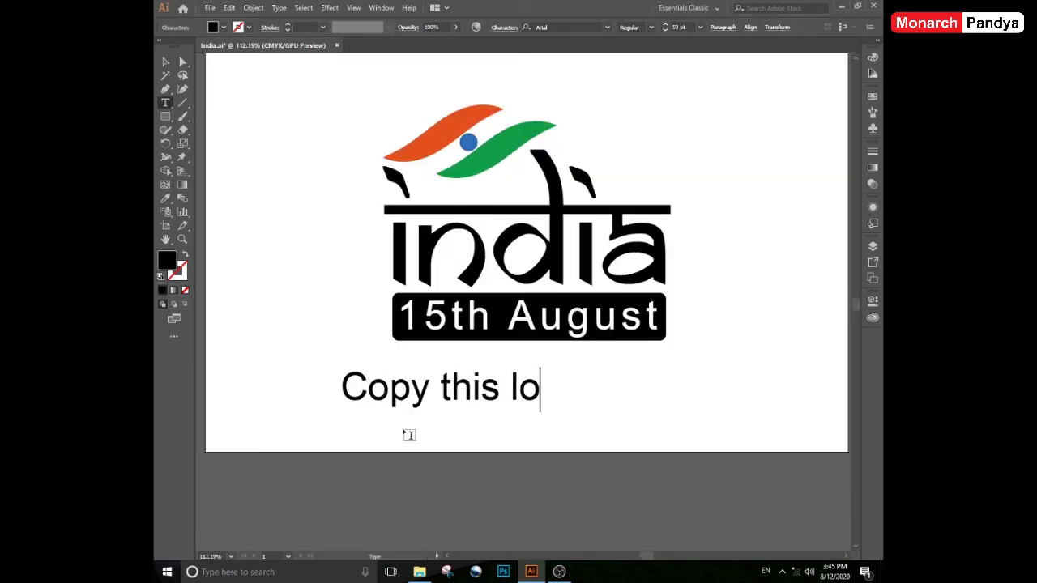
type("go and paste ")
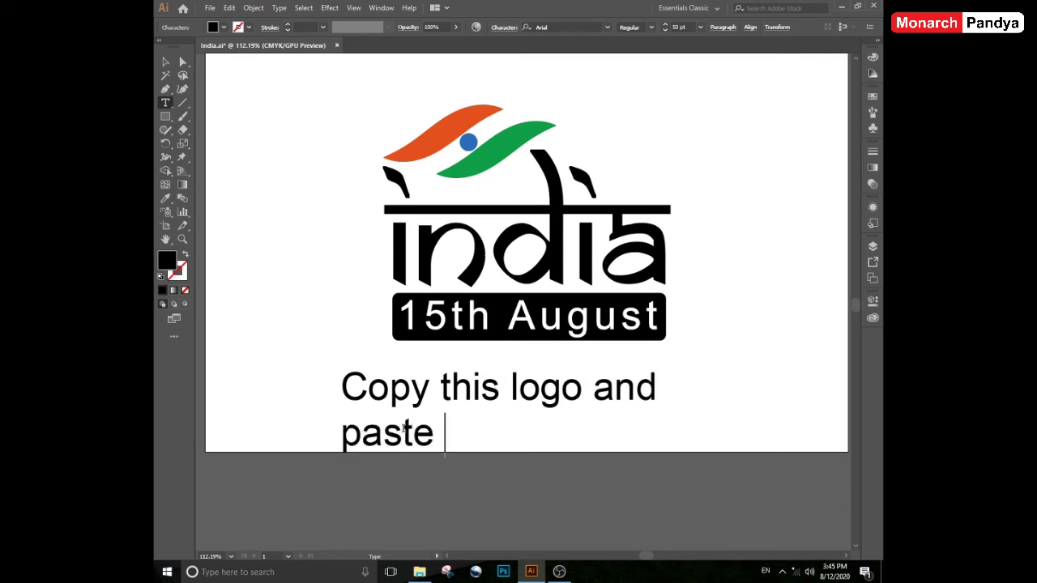
type("as smart o")
type("bje")
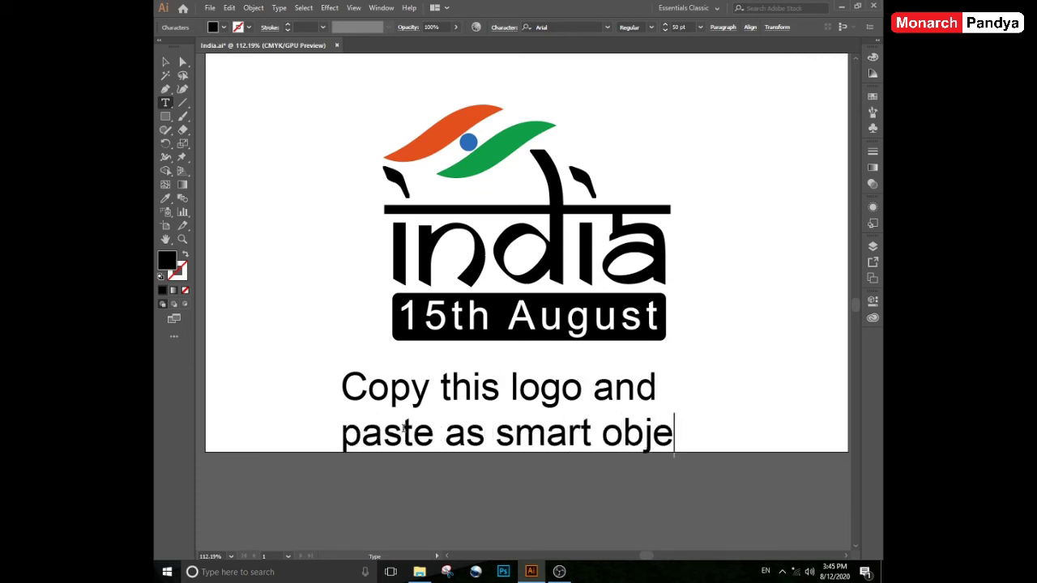
type("ct in photosh")
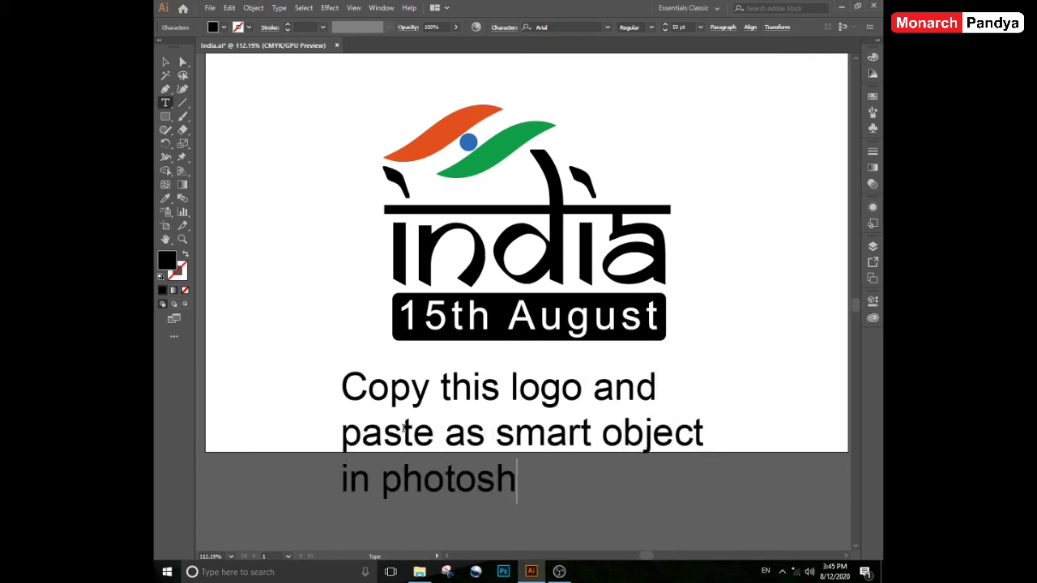
type("op mockup file")
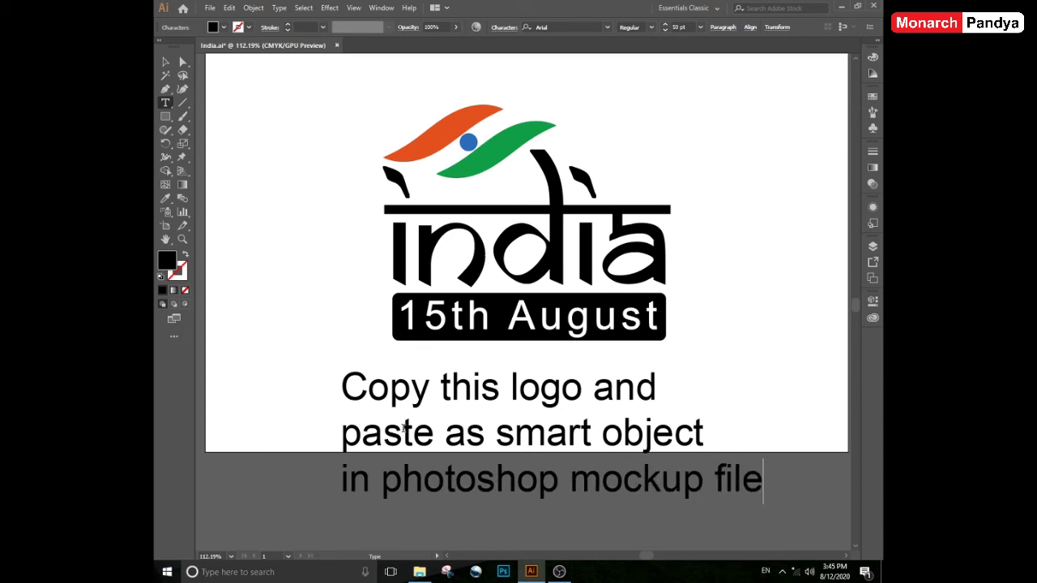
key("Escape")
left_click(478, 523)
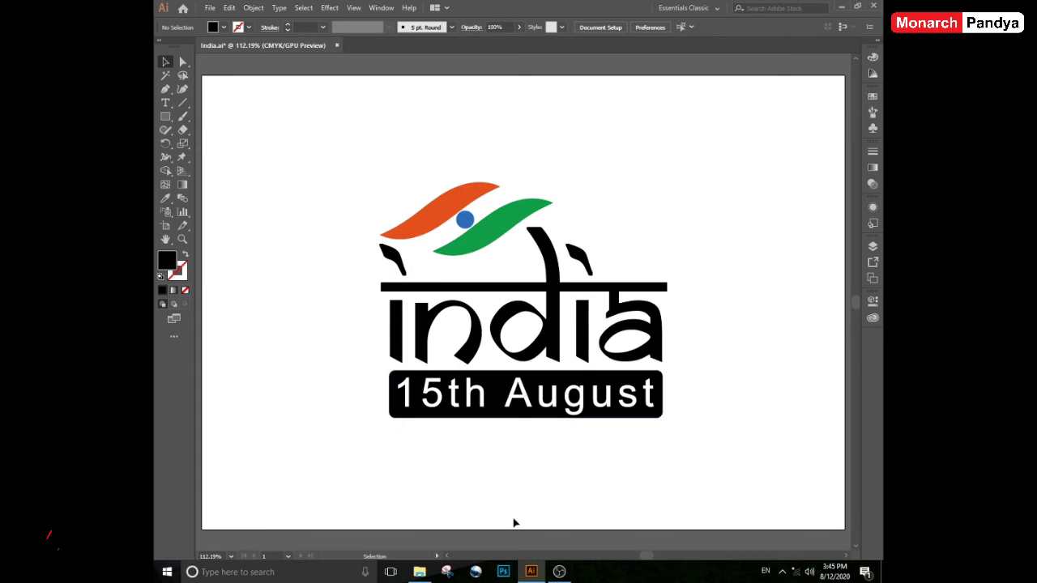
Open 3d glass window logo mockup.psd in Photoshop and open its Your Logo smart object for editing.
left_click(419, 571)
double_click(320, 85)
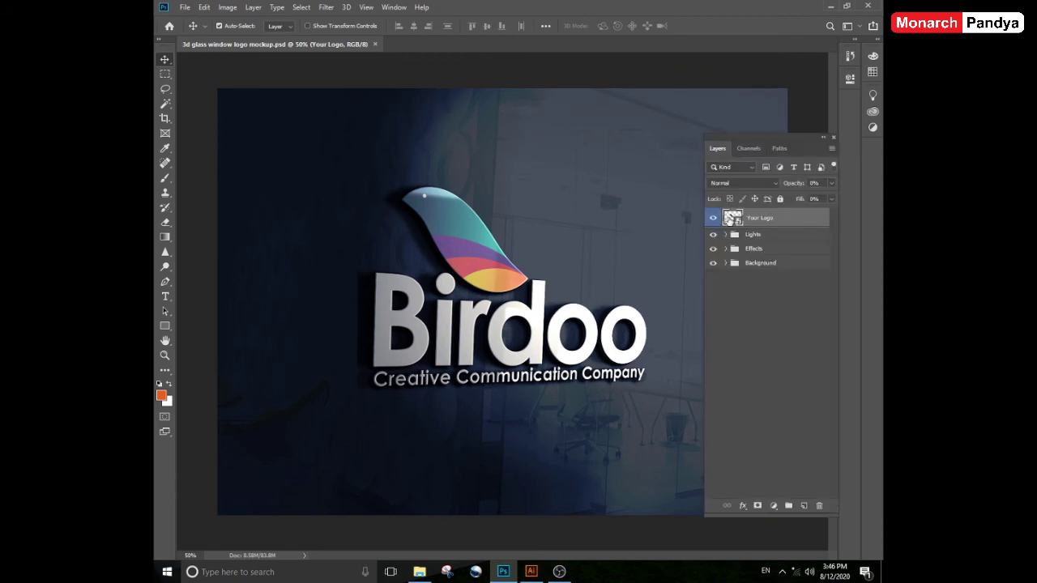
double_click(730, 218)
Delete the existing Birdoo logo artwork layers, including the bird, from the Your Logo smart object file.
left_click(713, 220)
key("Delete")
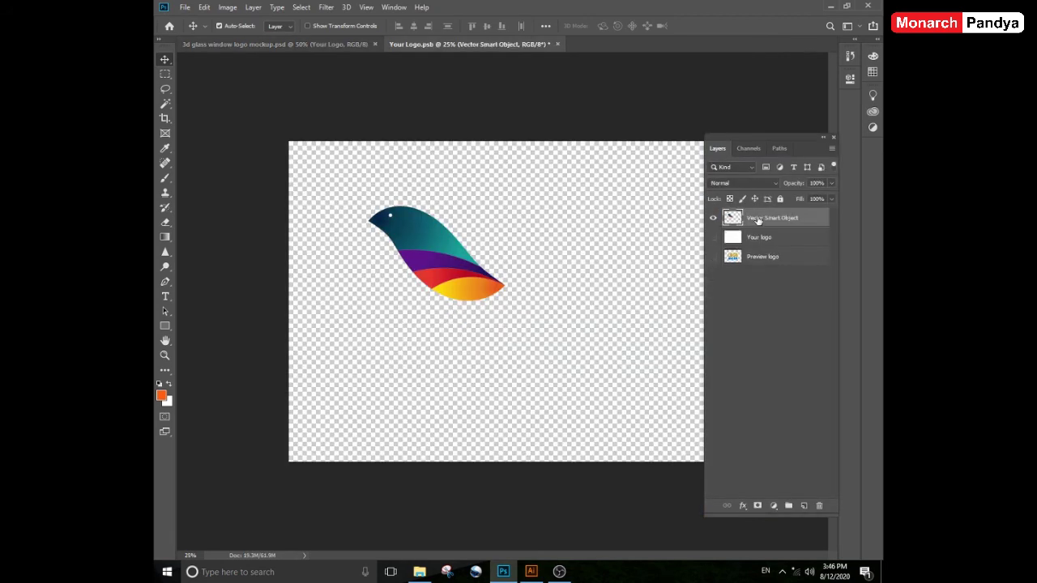
left_click(713, 220)
left_click(713, 220)
key("Delete")
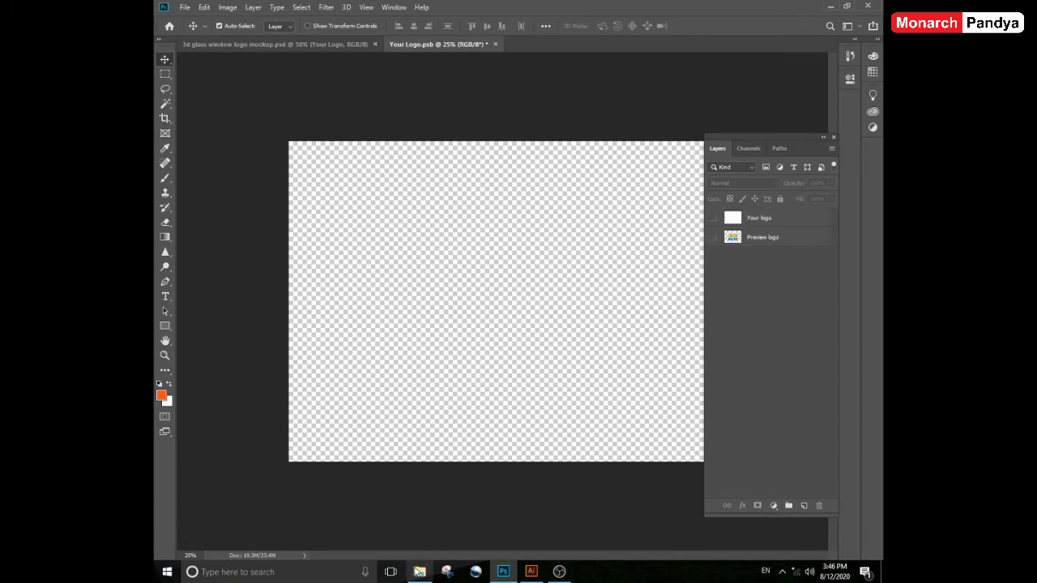
Copy the black india logo from Illustrator and paste it into Photoshop's Your Logo file as a Smart Object.
left_click(533, 572)
left_click_drag(732, 162, 326, 495)
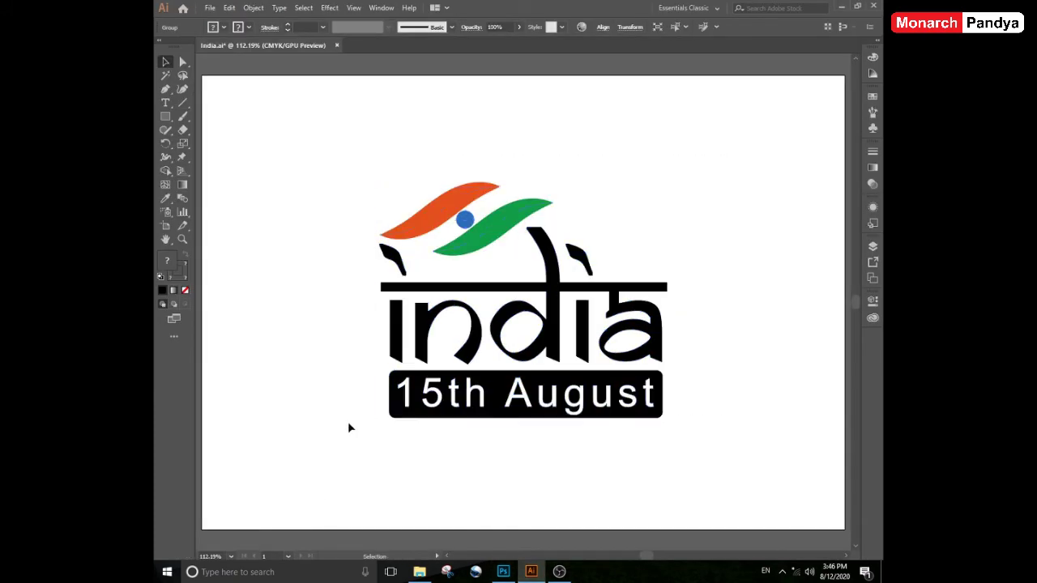
left_click(502, 572)
key("ctrl+v")
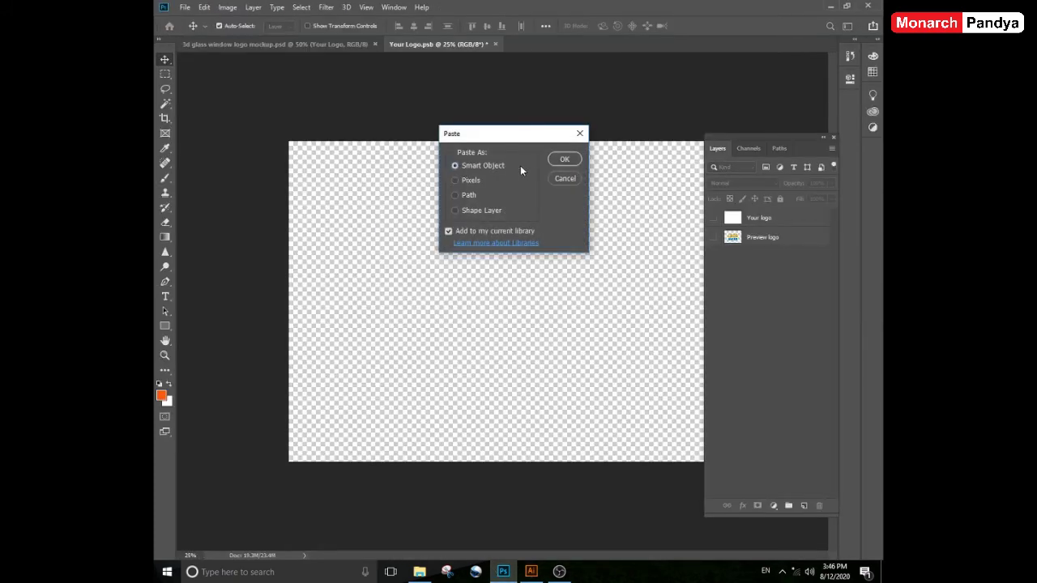
left_click(559, 161)
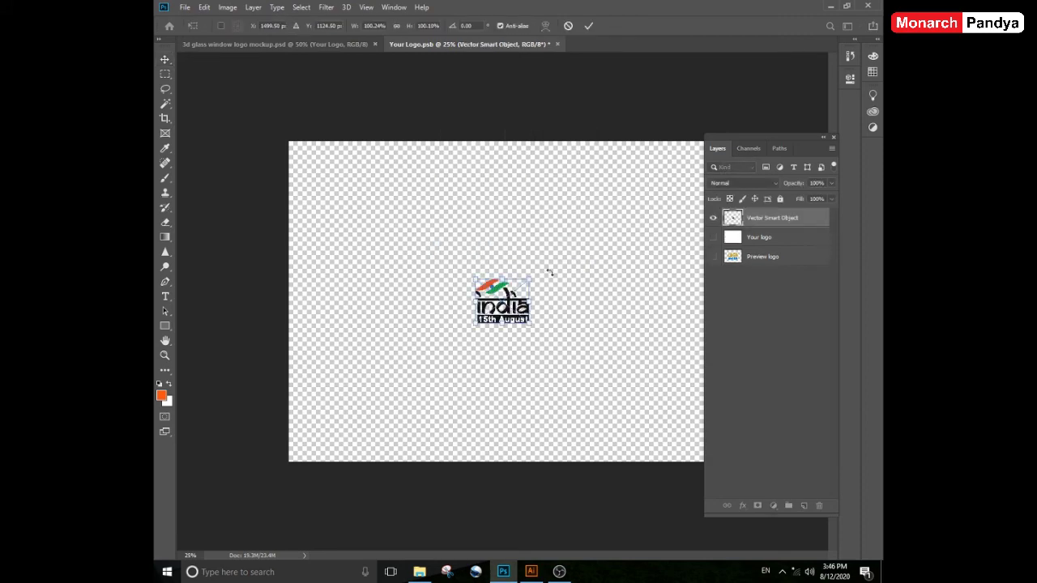
Enlarge the pasted logo to about 542%, centre it on the canvas and commit it, stopping the library upload.
left_click_drag(475, 278, 366, 190)
left_click_drag(535, 325, 686, 396)
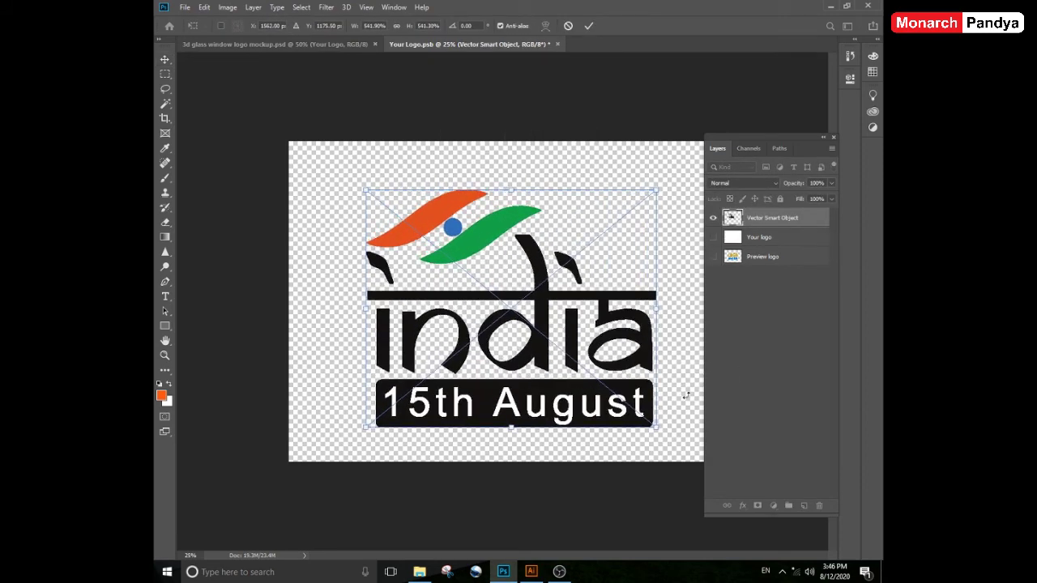
mouse_move(637, 364)
left_mouse_down()
mouse_move(665, 364)
mouse_move(629, 358)
left_mouse_up()
key("Return")
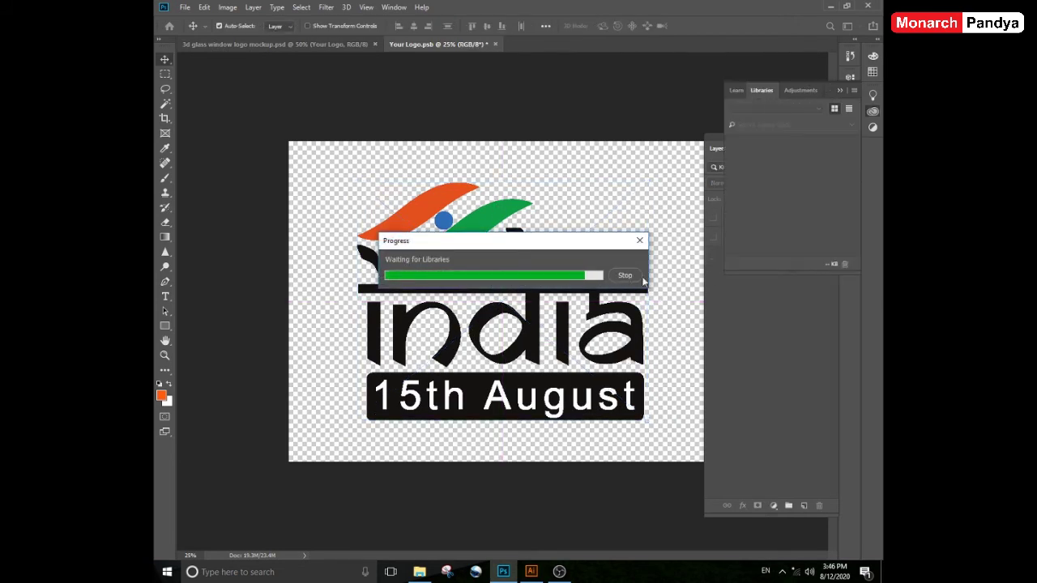
left_click(630, 276)
left_click(840, 91)
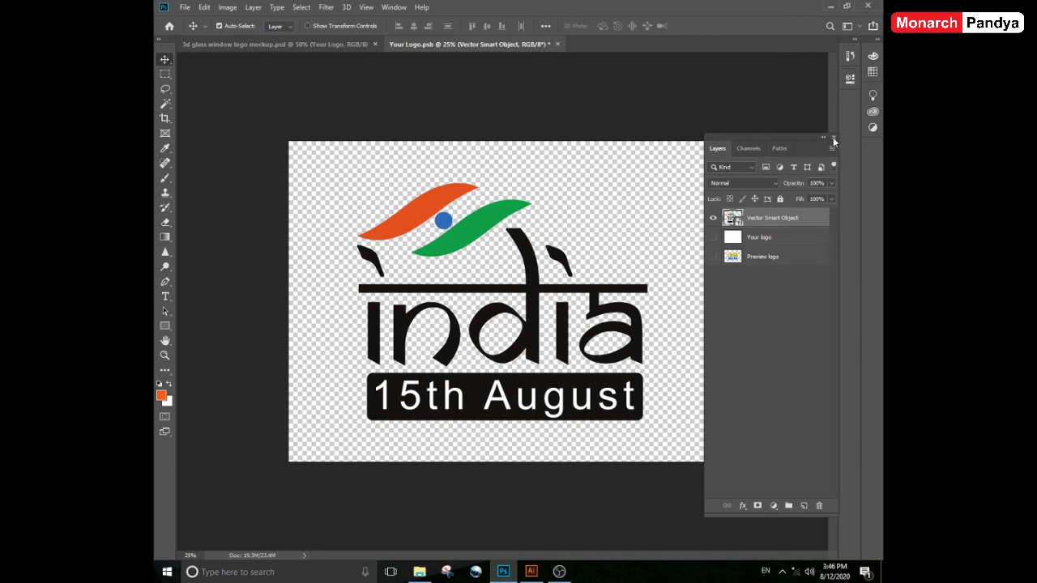
left_click(835, 140)
Add the note "Save and check in main file" in black 000000, enlarge it above the logo and delete it.
key("t")
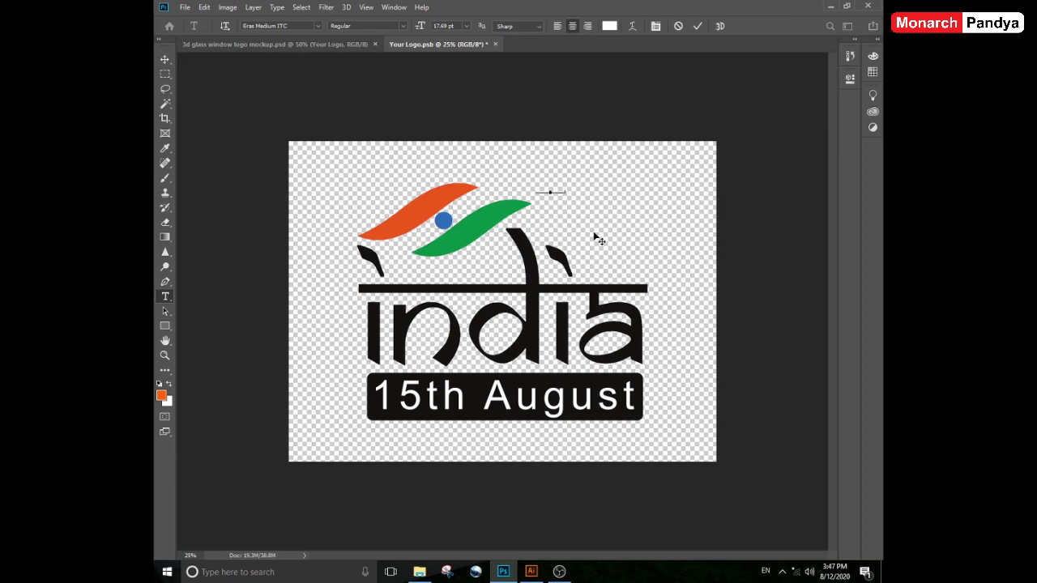
left_click(608, 26)
left_click(716, 290)
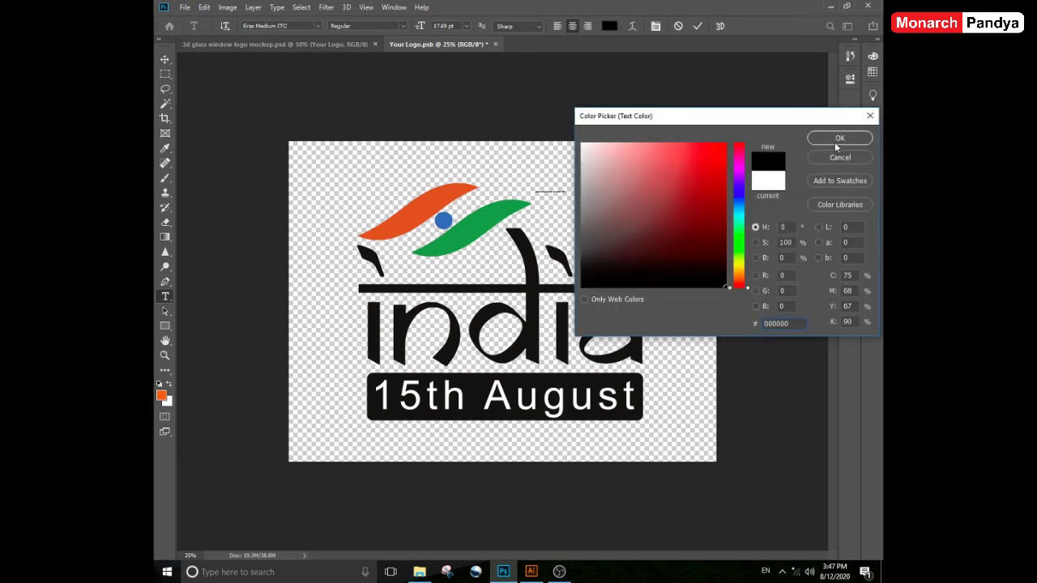
left_click(838, 138)
left_click(164, 60)
key("ctrl+t")
left_click_drag(567, 195, 776, 275)
left_click_drag(614, 204, 556, 176)
key("Return")
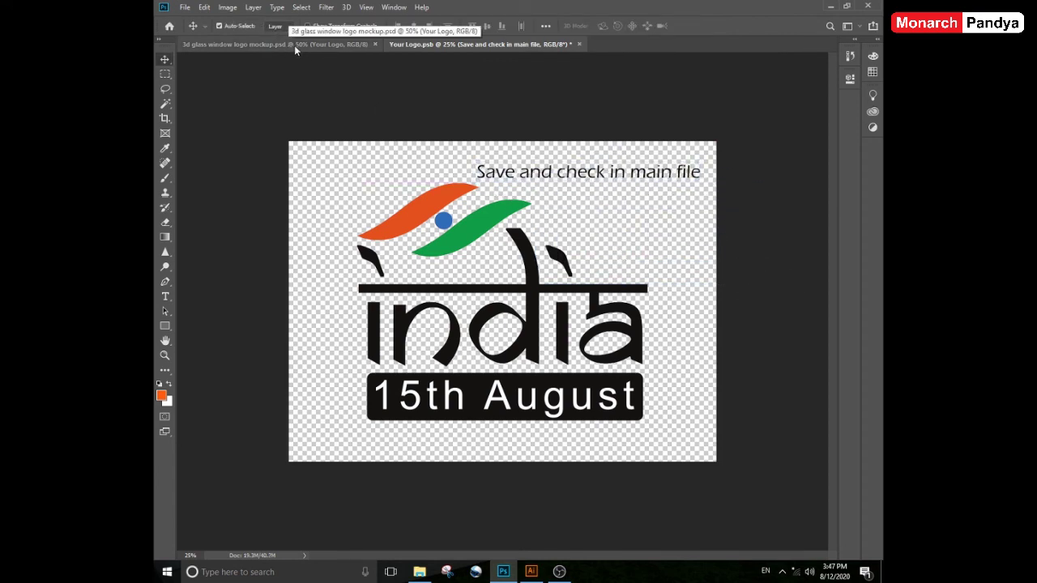
key("Delete")
Save the Your Logo file, check the black logo in the glass window mockup and return to the file.
key("ctrl+s")
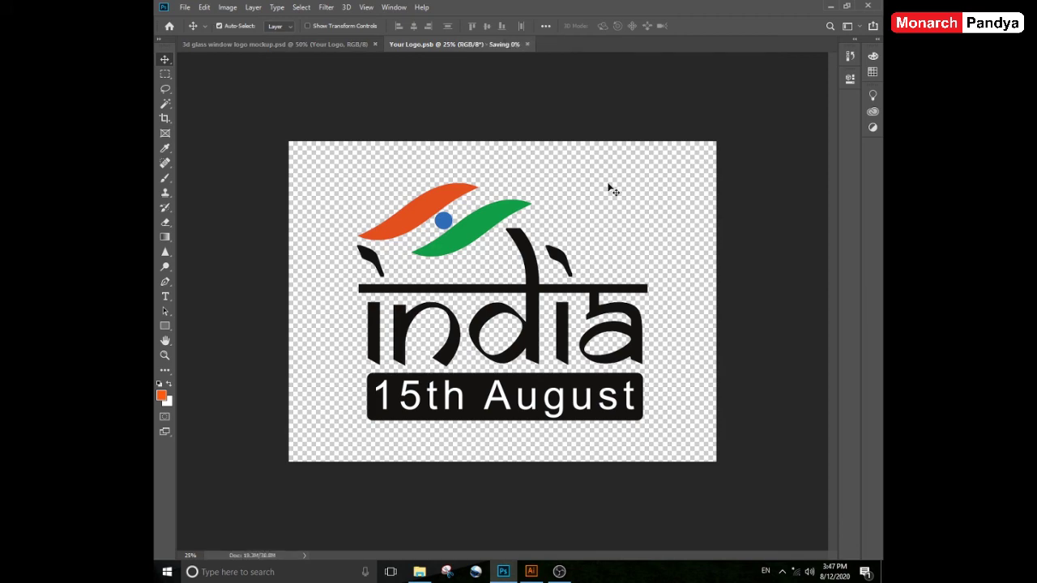
left_click(357, 44)
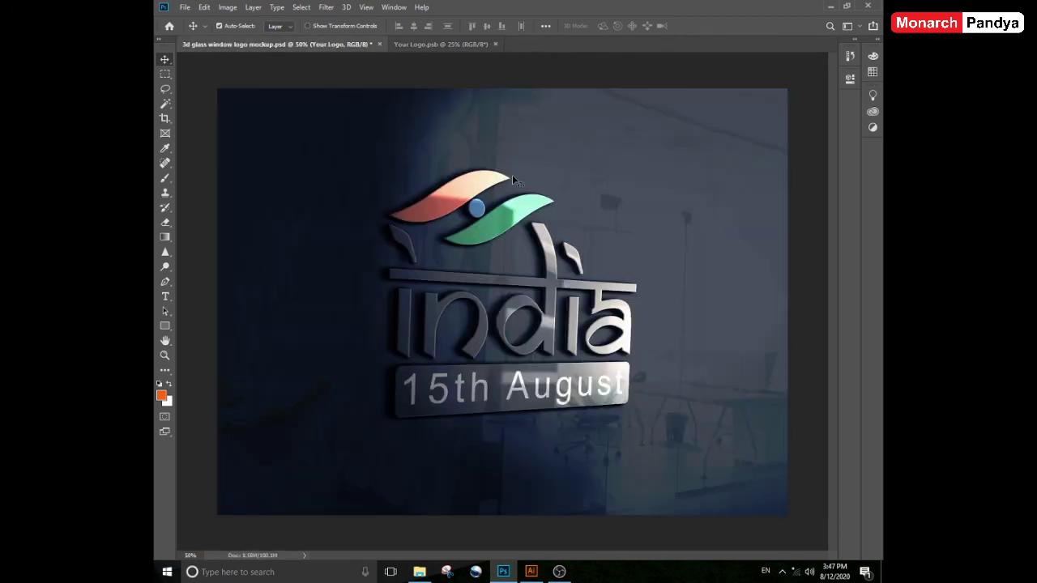
left_click(426, 44)
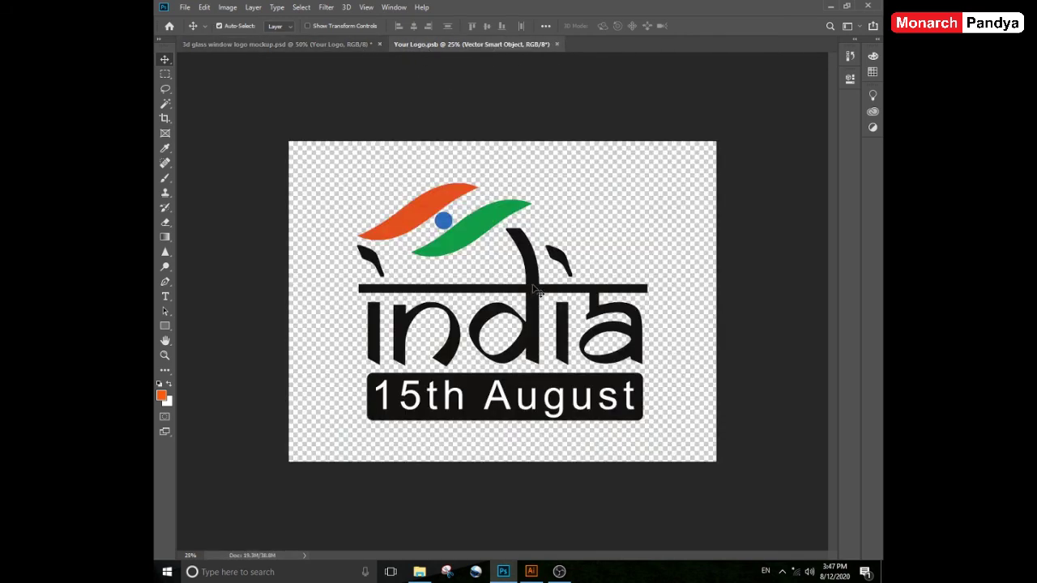
Switch to Illustrator and copy the white version of the logo beside the artboard.
left_click(530, 572)
scroll(646, 194, "down", 2)
left_click_drag(469, 248, 183, 257)
left_click_drag(504, 170, 737, 398)
left_click(737, 398)
Return to Photoshop and hide the black logo's Vector Smart Object layer in the Your Logo file.
left_click(503, 571)
key("F7")
left_click(713, 219)
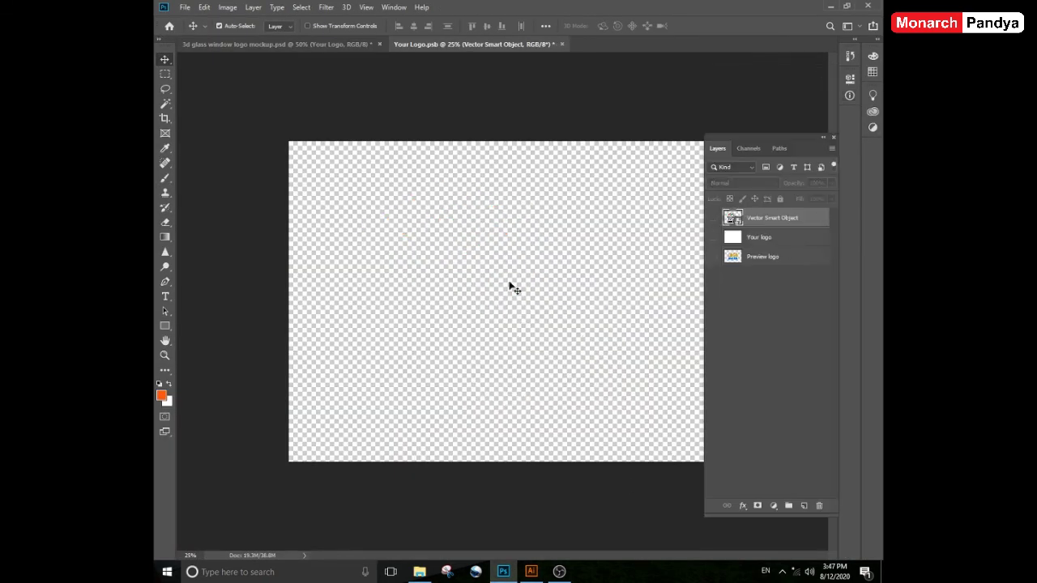
Paste the white logo as a Smart Object and enlarge it to about 582% on the canvas.
key("ctrl+v")
left_click(567, 161)
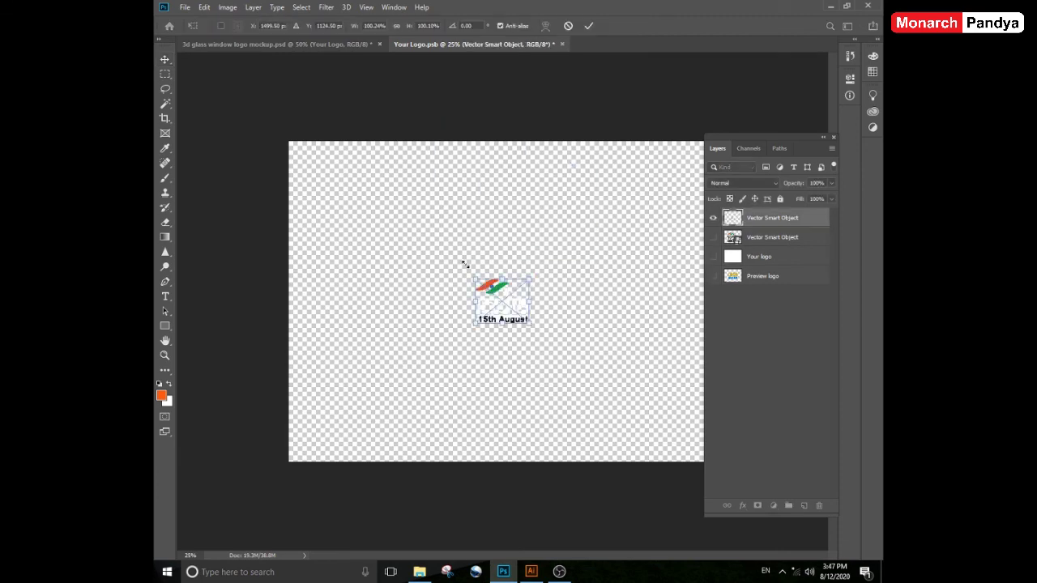
mouse_move(533, 327)
left_mouse_down()
mouse_move(659, 410)
mouse_move(666, 433)
mouse_move(542, 328)
mouse_move(548, 309)
mouse_move(534, 318)
left_mouse_up()
key("Return")
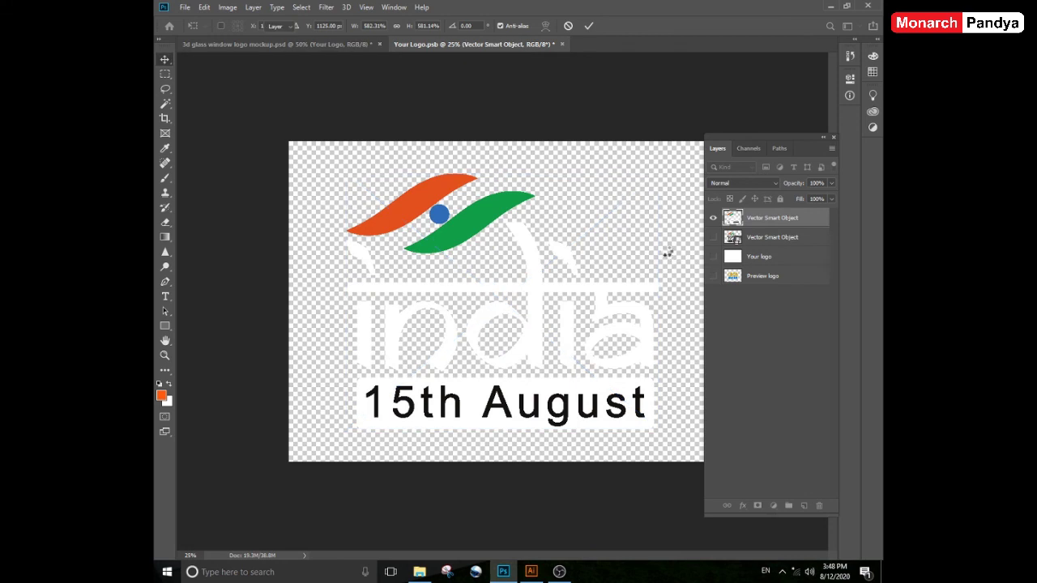
Save the Your Logo file and check the white logo in the 3d glass window mockup.
left_click(832, 138)
key("ctrl+s")
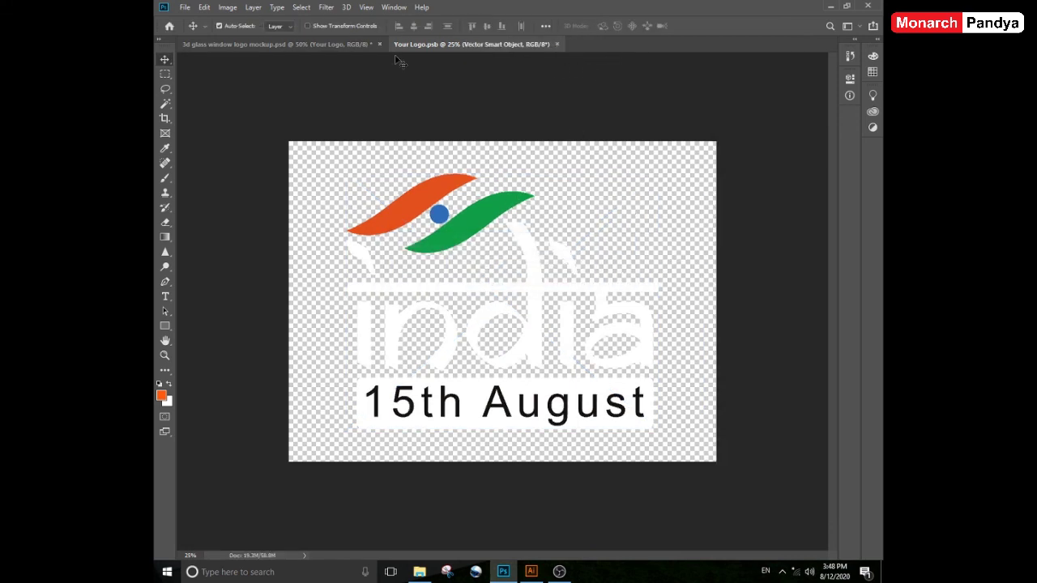
left_click(348, 45)
scroll(552, 314, "down", 2)
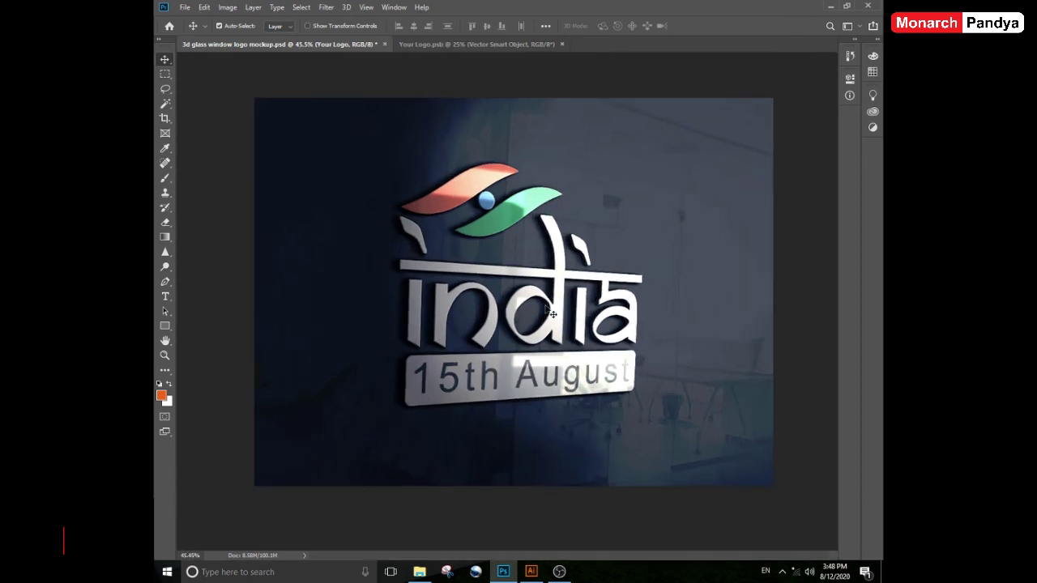
View the finished mockup in full-screen mode without panels, zoomed to fill the screen.
key("Tab")
key("f")
key("f")
key("ctrl+0")
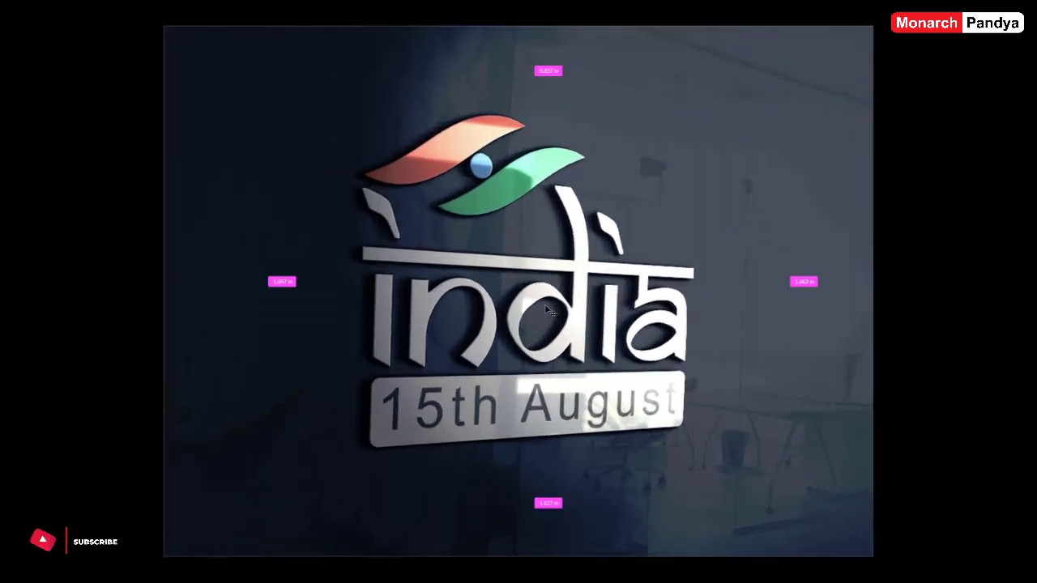
key("ctrl+plus")
key("ctrl+plus")
key("ctrl+minus")
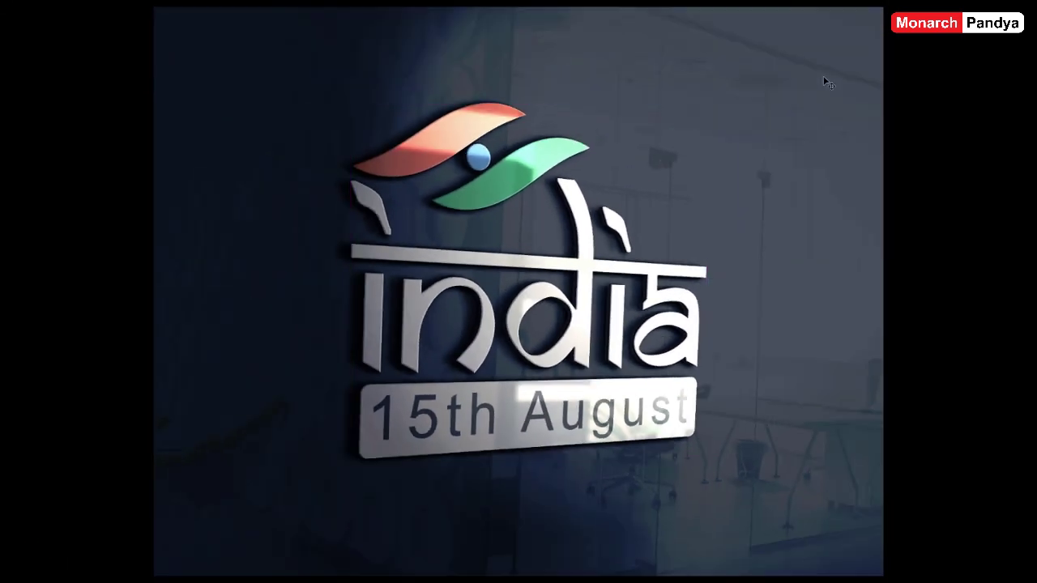